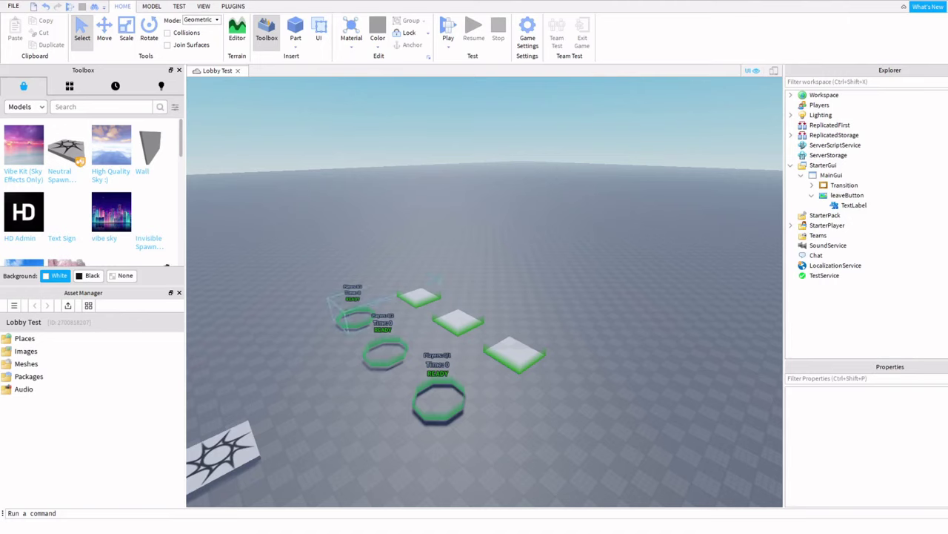
Examine the lobby's three player zones up close, including their gates, signs and platforms
{"action": "right_click_drag", "start_coordinate": [470, 331], "coordinate": [494, 307]}
{"action": "key", "text": "s"}
{"action": "key", "text": "a"}
{"action": "key", "text": "w"}
{"action": "key", "text": "s"}
{"action": "key", "text": "s"}
{"action": "key", "text": "d"}
{"action": "key", "text": "e"}
{"action": "key", "text": "a"}
{"action": "key", "text": "w"}
{"action": "key", "text": "d"}
{"action": "key", "text": "s"}
{"action": "key", "text": "d"}
{"action": "key", "text": "w"}
{"action": "key", "text": "s"}
{"action": "key", "text": "w"}
{"action": "key", "text": "e"}
{"action": "key", "text": "a"}
{"action": "key", "text": "w"}
{"action": "key", "text": "s"}
{"action": "key", "text": "w"}
{"action": "key", "text": "a"}
{"action": "key", "text": "s"}
{"action": "key", "text": "w"}
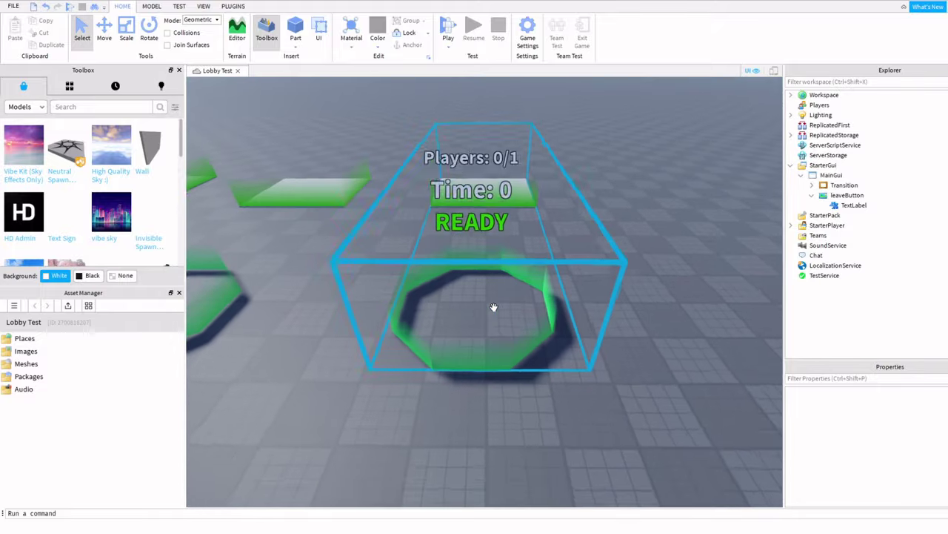
{"action": "key", "text": "s"}
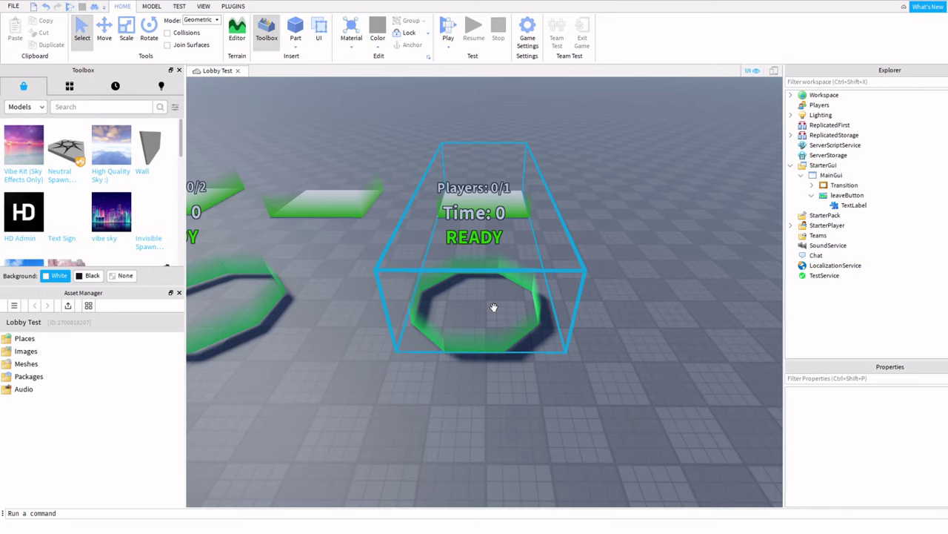
{"action": "key", "text": "a"}
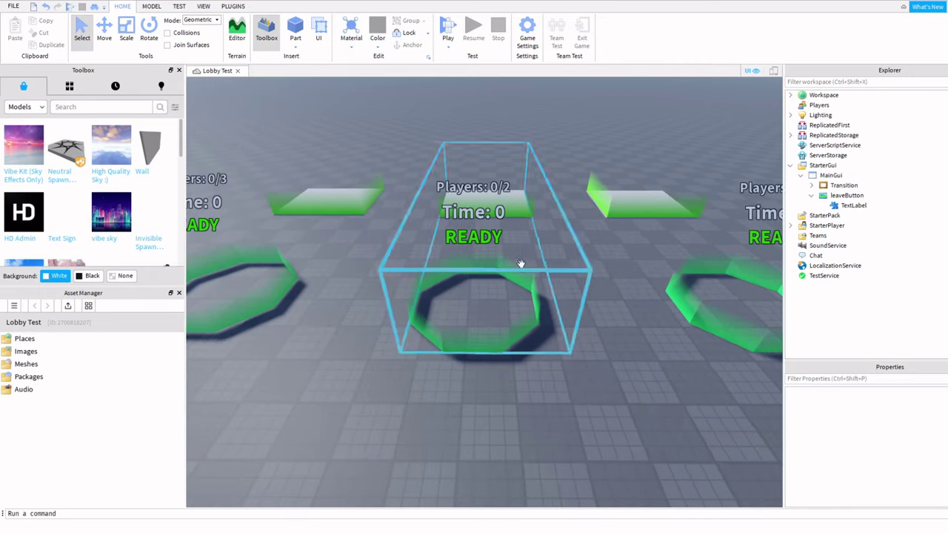
Select the 2 Player zone model and inspect the three zones and the spawn location from several sides
{"action": "left_click", "coordinate": [517, 264]}
{"action": "right_click_drag", "start_coordinate": [518, 268], "coordinate": [450, 287]}
{"action": "key", "text": "a"}
{"action": "key", "text": "s"}
{"action": "key", "text": "d"}
{"action": "key", "text": "w"}
{"action": "key", "text": "s"}
{"action": "key", "text": "d"}
{"action": "key", "text": "w"}
{"action": "key", "text": "a"}
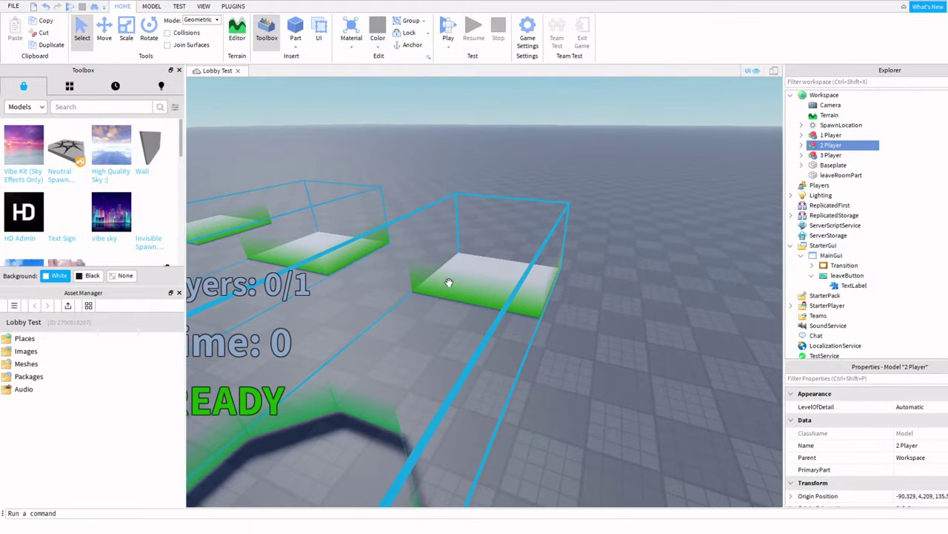
{"action": "key", "text": "s"}
{"action": "key", "text": "d"}
{"action": "key", "text": "a"}
{"action": "key", "text": "w"}
{"action": "key", "text": "d"}
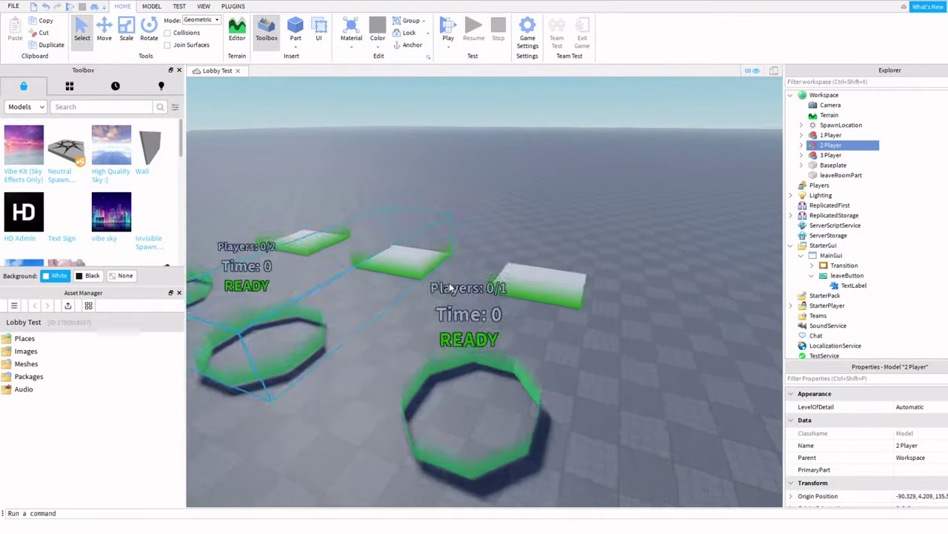
{"action": "key", "text": "s"}
{"action": "right_click_drag", "start_coordinate": [523, 219], "coordinate": [534, 218]}
{"action": "key", "text": "s"}
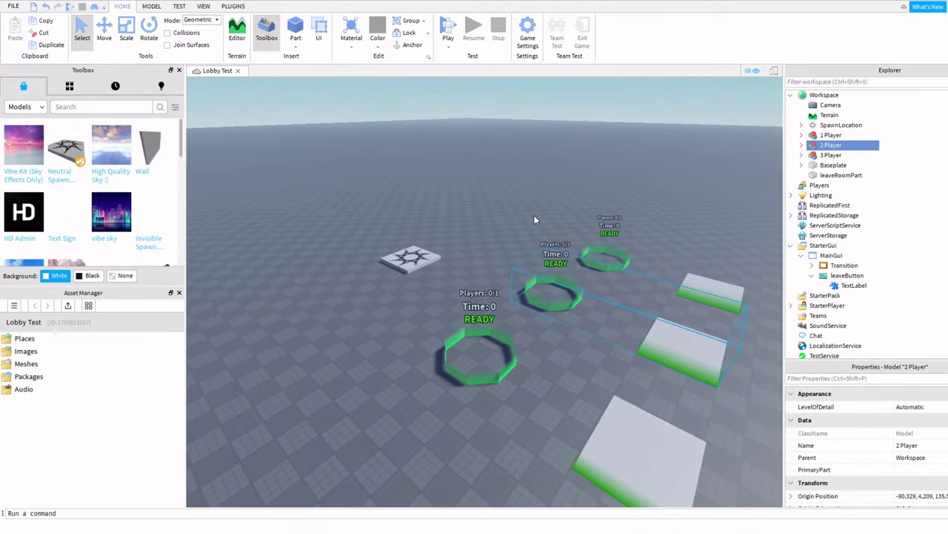
{"action": "key", "text": "w"}
{"action": "key", "text": "a"}
{"action": "right_click_drag", "start_coordinate": [426, 174], "coordinate": [371, 180]}
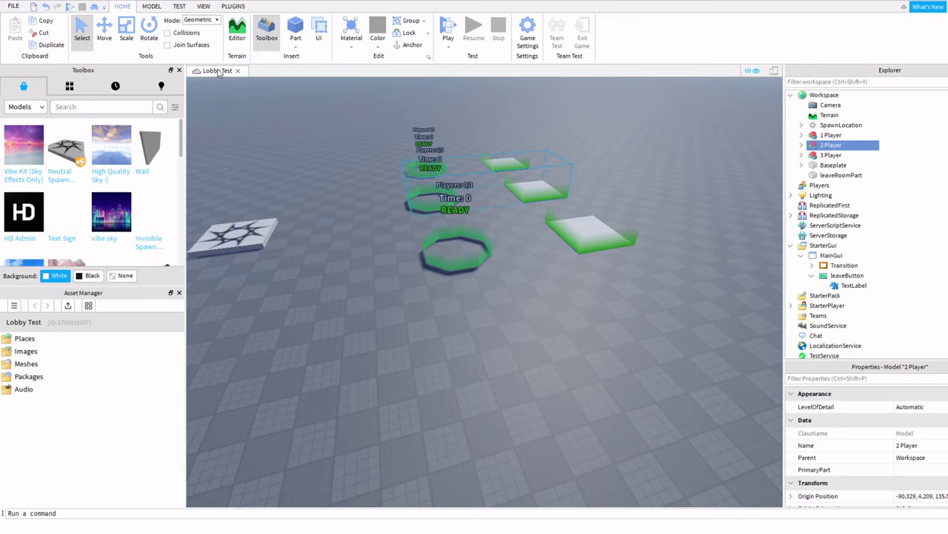
Open the Game Settings and clear the 2 Player model selection
{"action": "left_click", "coordinate": [527, 30]}
{"action": "right_click_drag", "start_coordinate": [524, 278], "coordinate": [572, 234]}
{"action": "key", "text": "s"}
{"action": "key", "text": "d"}
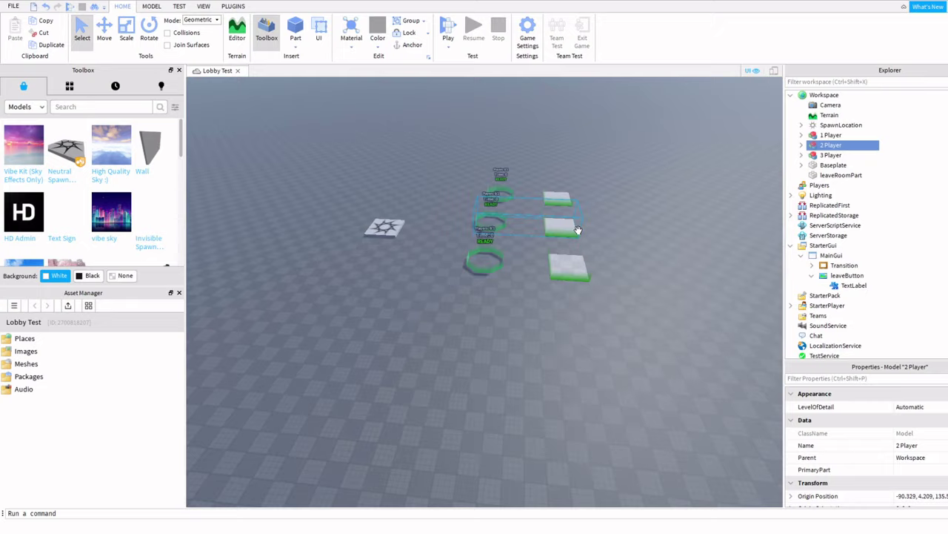
{"action": "left_click", "coordinate": [526, 46]}
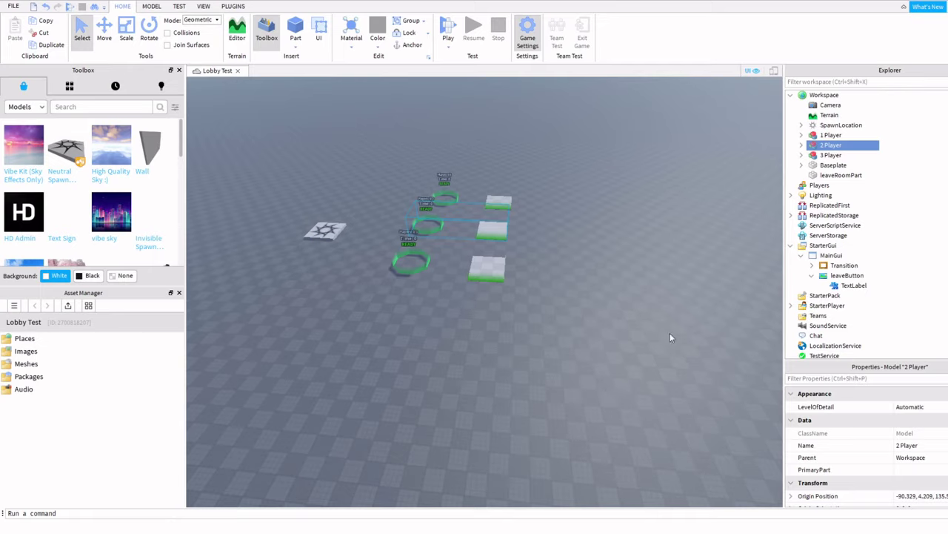
{"action": "left_click", "coordinate": [389, 116]}
{"action": "scroll", "coordinate": [594, 338], "scroll_direction": "up", "scroll_amount": 5}
{"action": "right_click_drag", "start_coordinate": [600, 356], "coordinate": [586, 319]}
{"action": "left_click", "coordinate": [527, 40]}
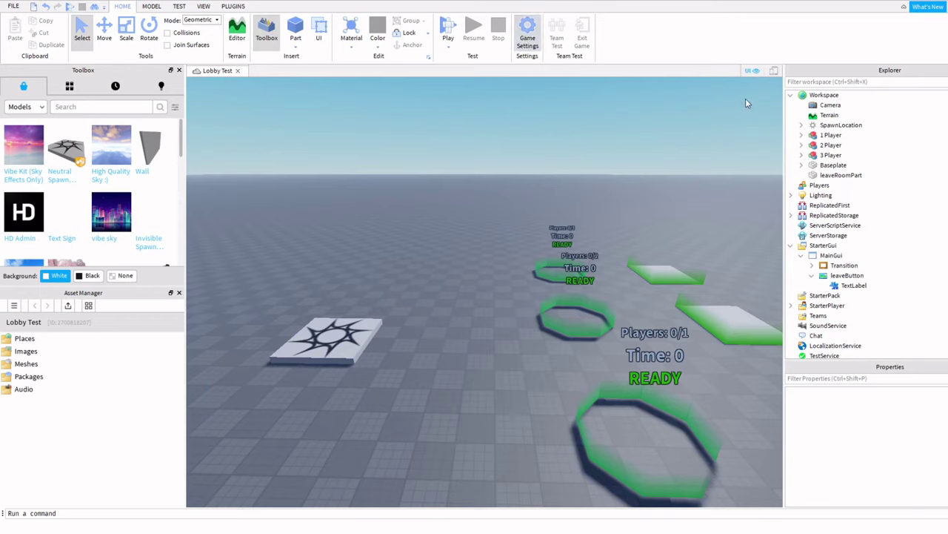
Hide the Asset Manager and show it again
{"action": "left_click", "coordinate": [203, 6]}
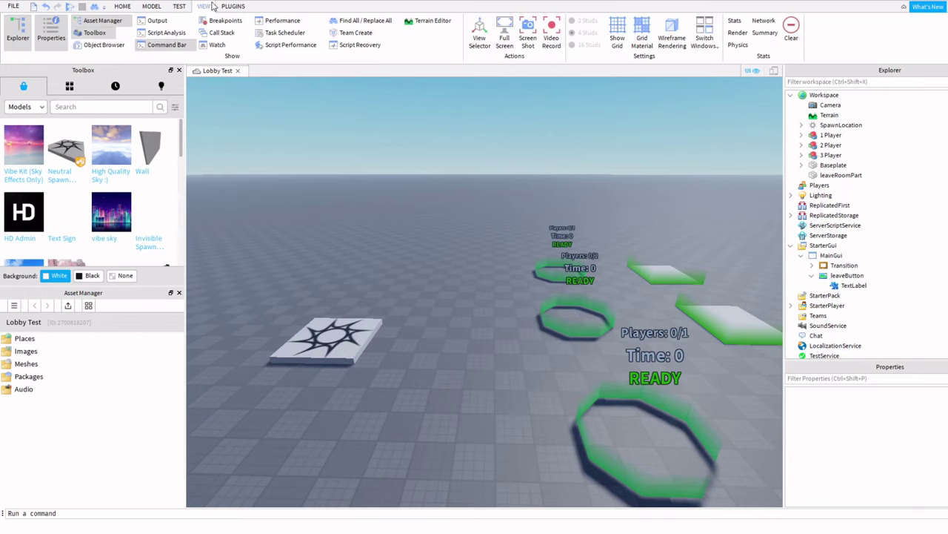
{"action": "left_click", "coordinate": [116, 21]}
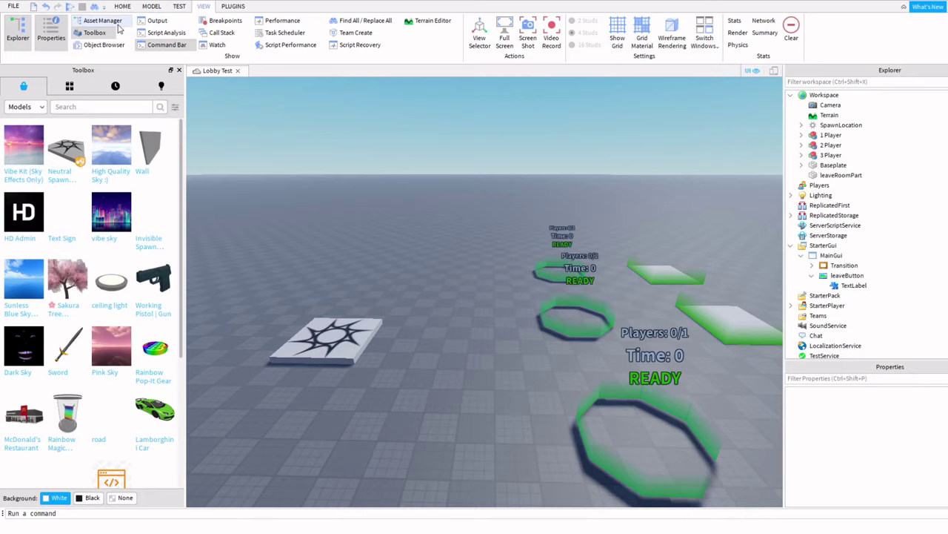
{"action": "left_click", "coordinate": [116, 22]}
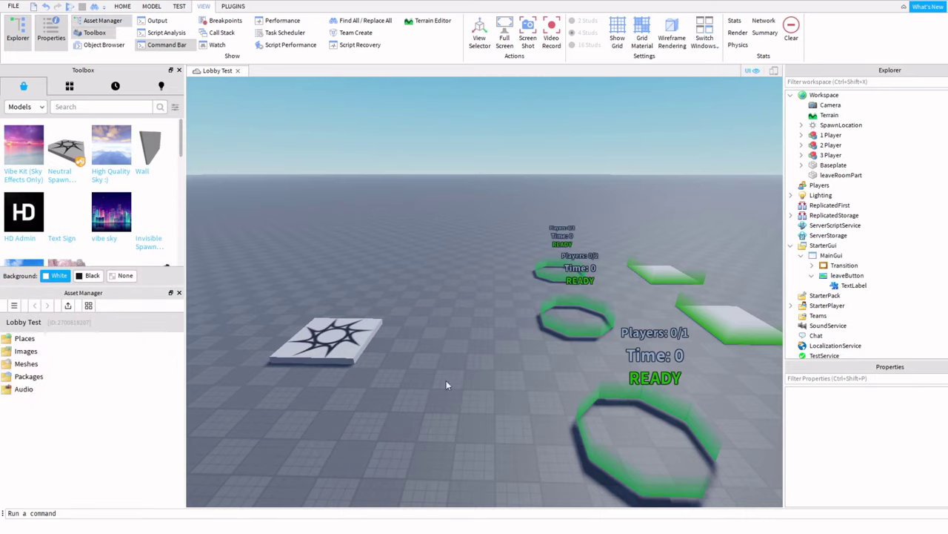
Open the Places folder in the Asset Manager and select the Lobby Test (1 Player) place
{"action": "double_click", "coordinate": [71, 338]}
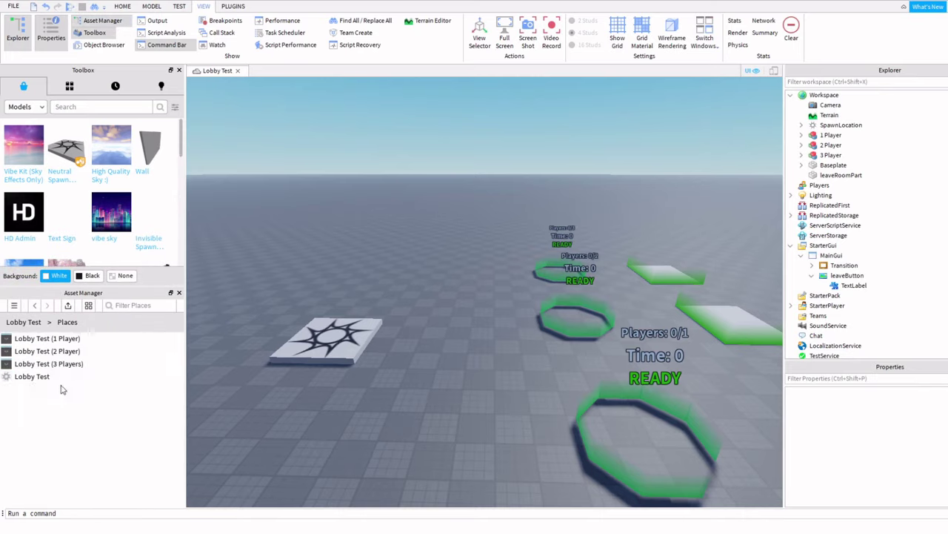
{"action": "left_click", "coordinate": [45, 378]}
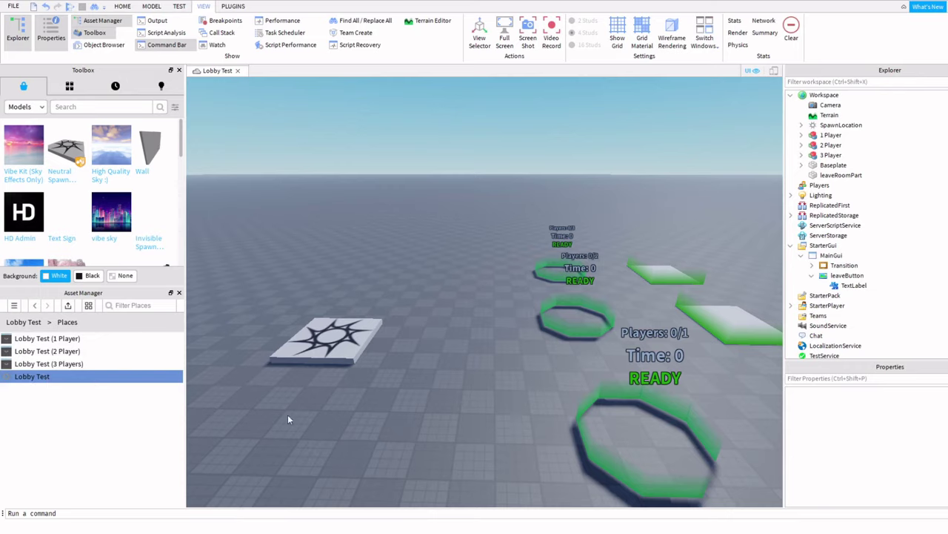
{"action": "left_click", "coordinate": [89, 363]}
{"action": "left_click", "coordinate": [87, 339]}
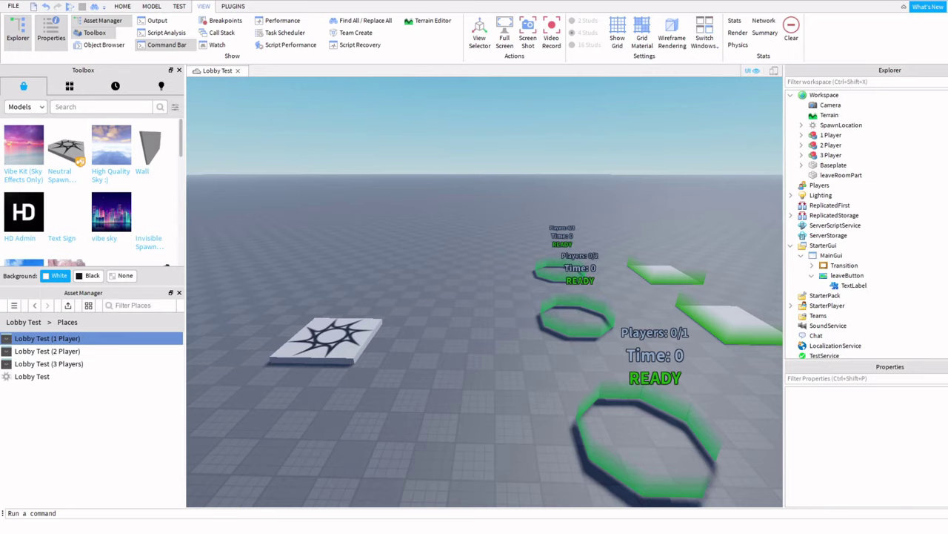
Expand the 1 Player model and its Gate, and open the gate's TouchGateScript
{"action": "right_click_drag", "start_coordinate": [495, 419], "coordinate": [524, 423]}
{"action": "key", "text": "a"}
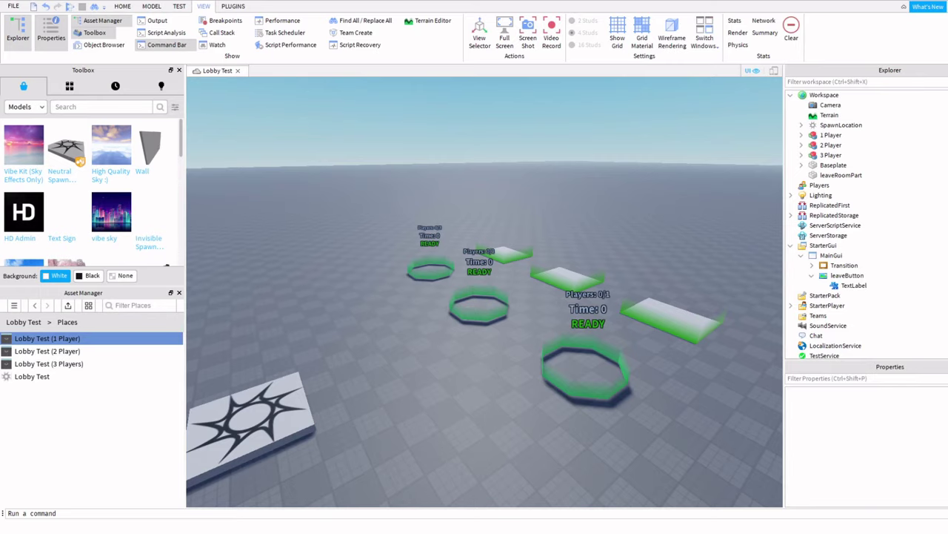
{"action": "right_click_drag", "start_coordinate": [667, 397], "coordinate": [668, 398]}
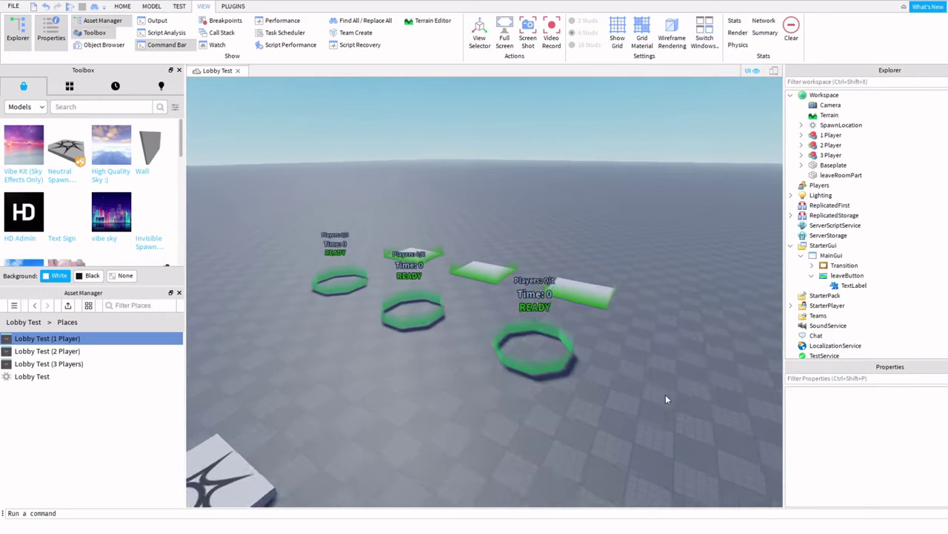
{"action": "left_click", "coordinate": [813, 135]}
{"action": "left_click", "coordinate": [801, 135]}
{"action": "left_click", "coordinate": [837, 148]}
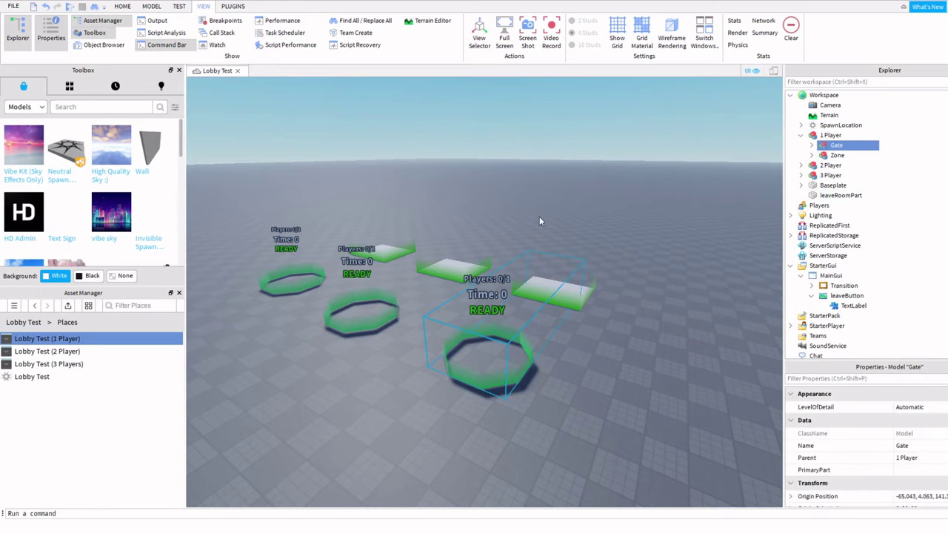
{"action": "key", "text": "w"}
{"action": "right_click_drag", "start_coordinate": [621, 217], "coordinate": [622, 220]}
{"action": "left_click", "coordinate": [812, 145]}
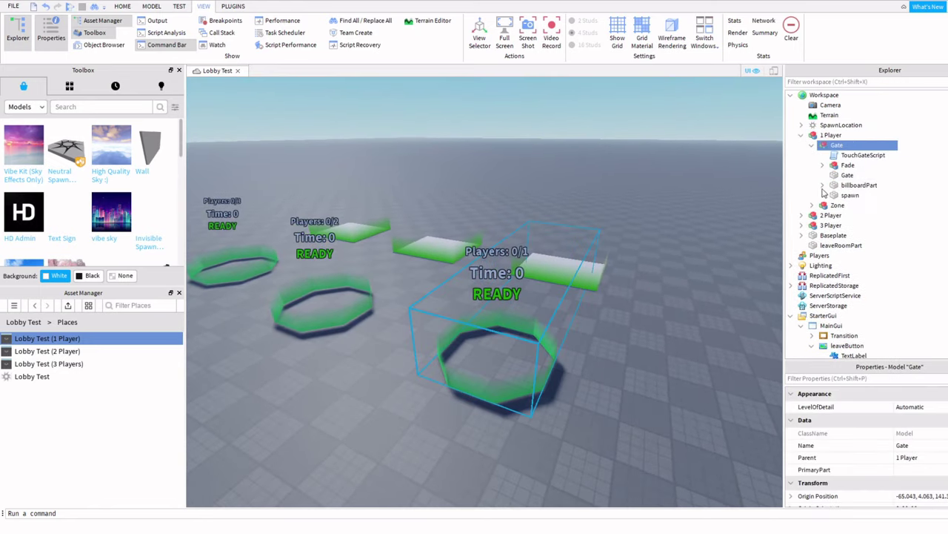
{"action": "double_click", "coordinate": [843, 158]}
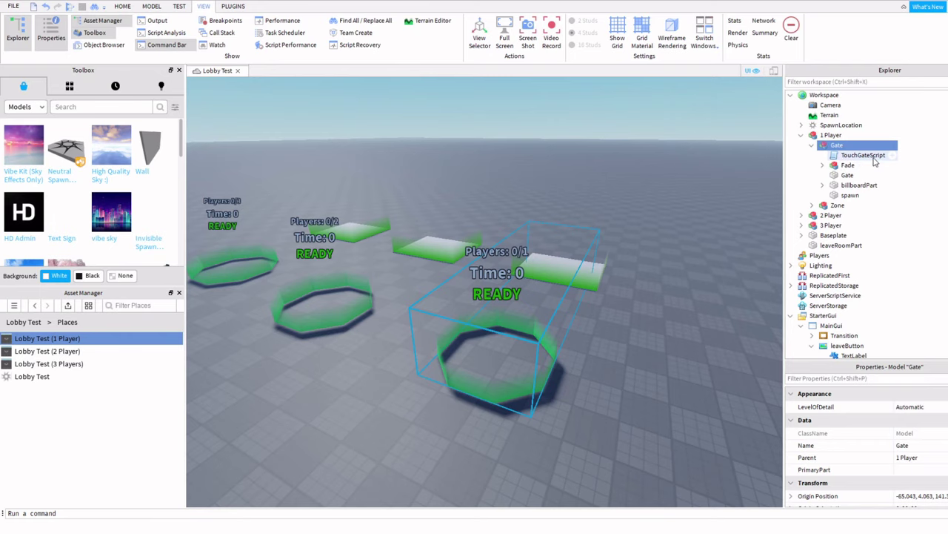
{"action": "key", "text": "F2"}
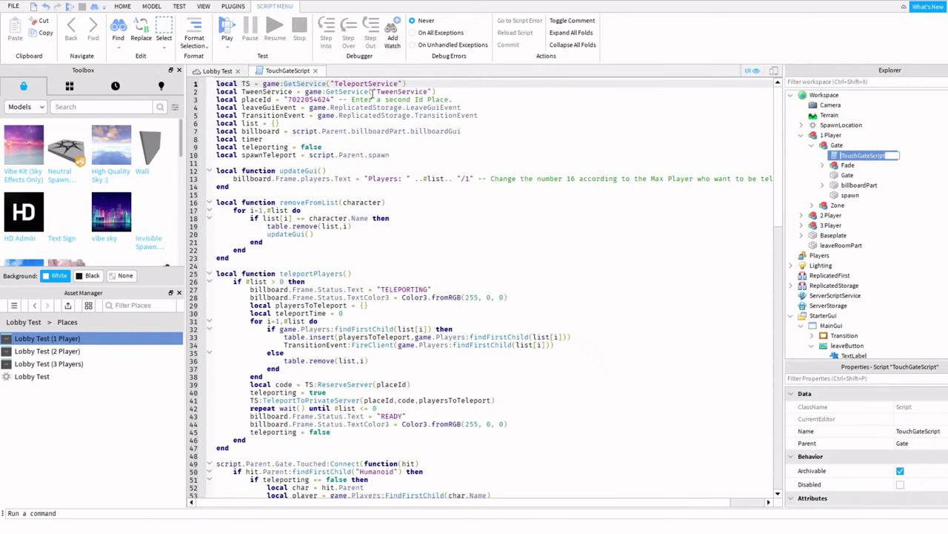
{"action": "left_click", "coordinate": [331, 98]}
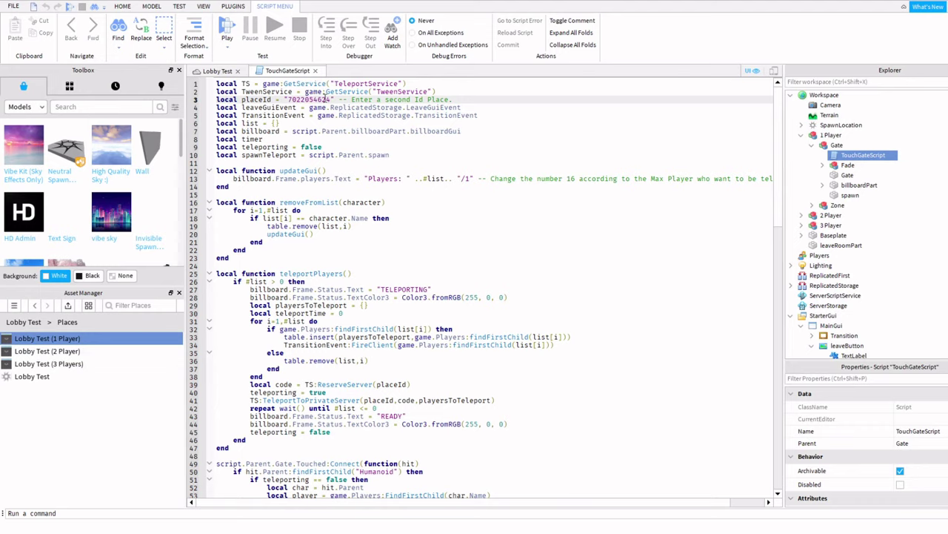
{"action": "left_click_drag", "start_coordinate": [334, 99], "coordinate": [288, 99]}
{"action": "key", "text": "BackSpace"}
{"action": "key", "text": "ctrl+v"}
{"action": "left_click", "coordinate": [439, 225]}
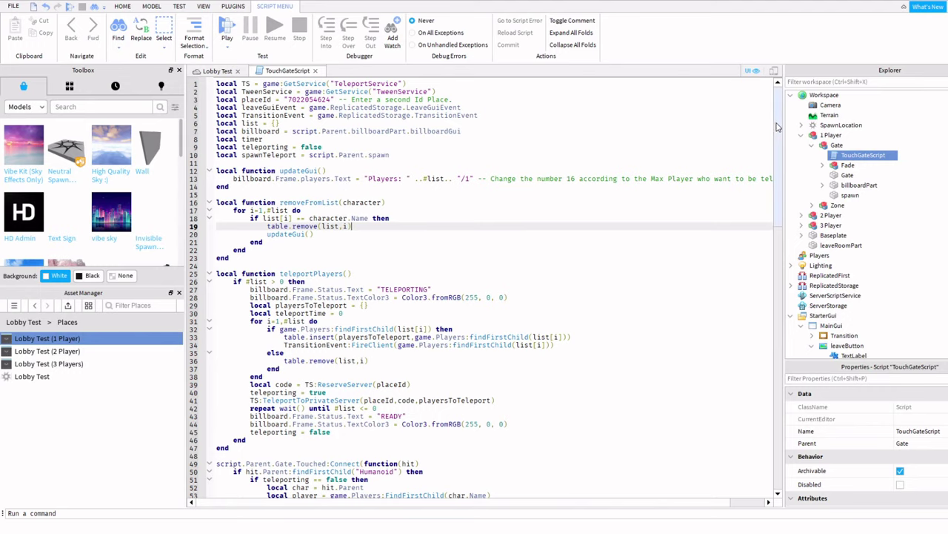
Locate the teleport wait time and the player limit condition in TouchGateScript
{"action": "left_click_drag", "start_coordinate": [776, 125], "coordinate": [774, 178]}
{"action": "scroll", "coordinate": [655, 317], "scroll_direction": "down", "scroll_amount": 5}
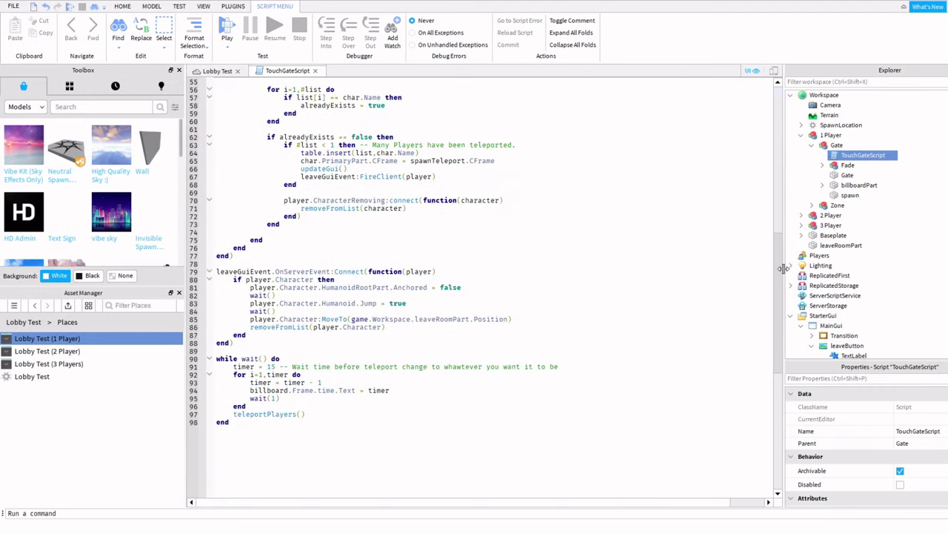
{"action": "double_click", "coordinate": [272, 366]}
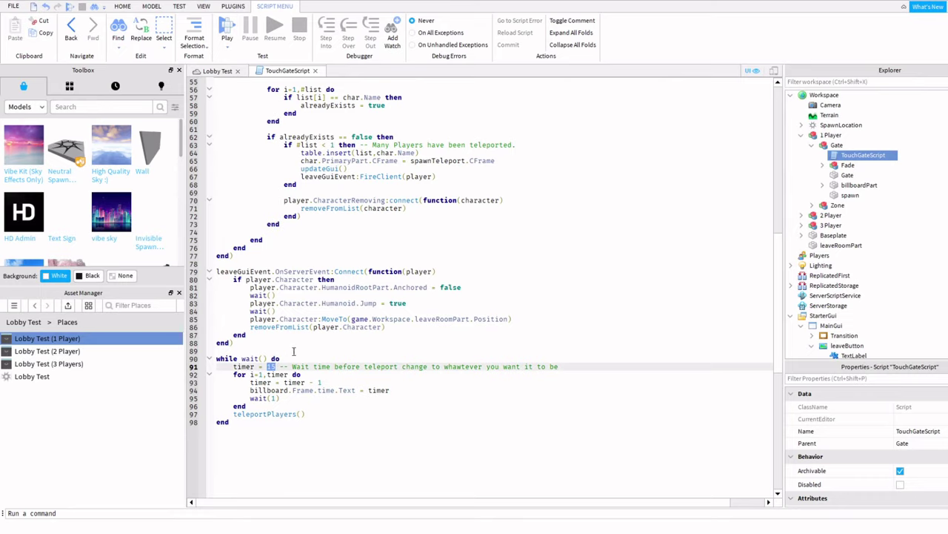
{"action": "scroll", "coordinate": [296, 341], "scroll_direction": "up", "scroll_amount": 1}
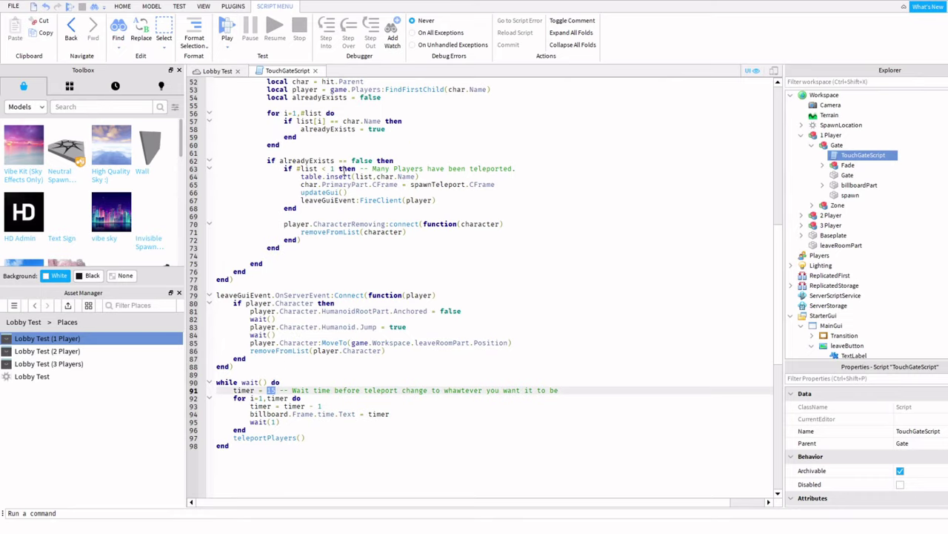
{"action": "left_click", "coordinate": [335, 169]}
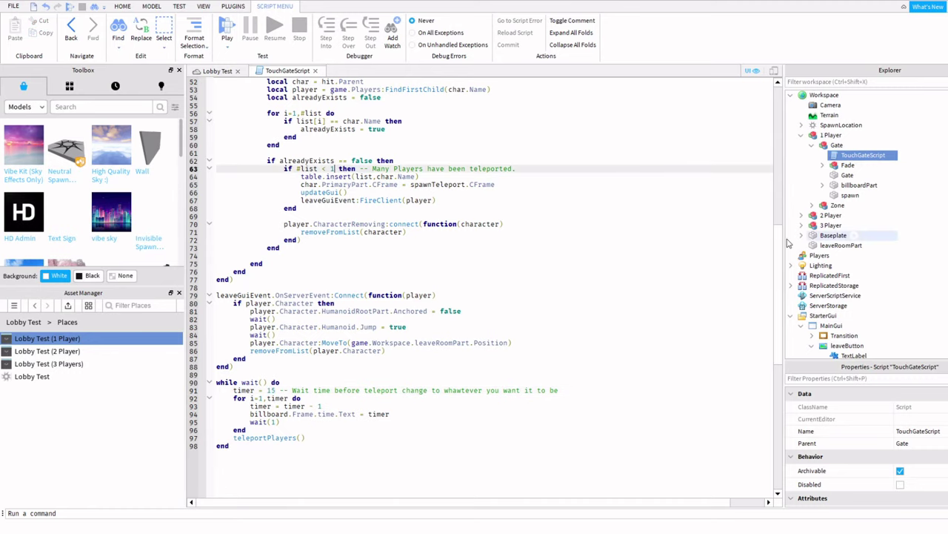
Check the maximum player number in the updateGui text and close TouchGateScript
{"action": "scroll", "coordinate": [769, 119], "scroll_direction": "up", "scroll_amount": 15}
{"action": "scroll", "coordinate": [769, 116], "scroll_direction": "up", "scroll_amount": 1}
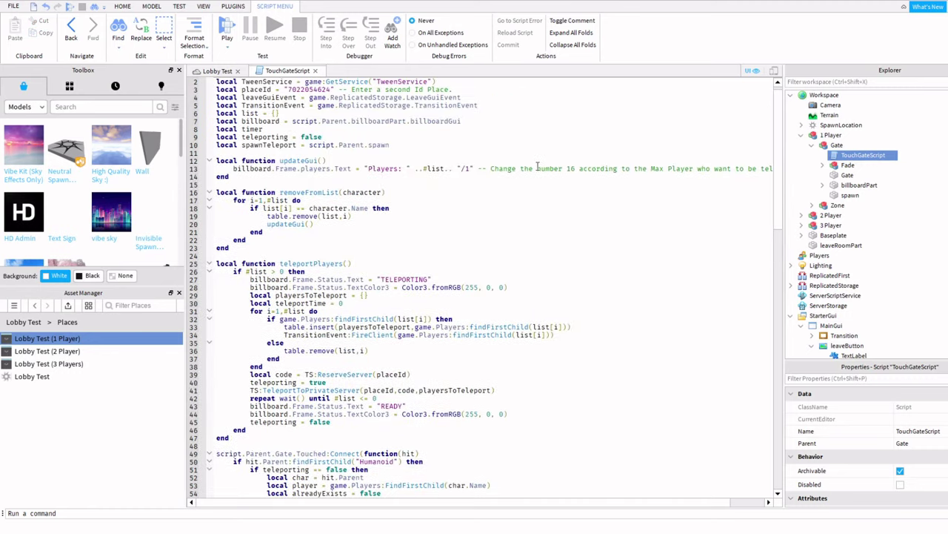
{"action": "left_click", "coordinate": [468, 168]}
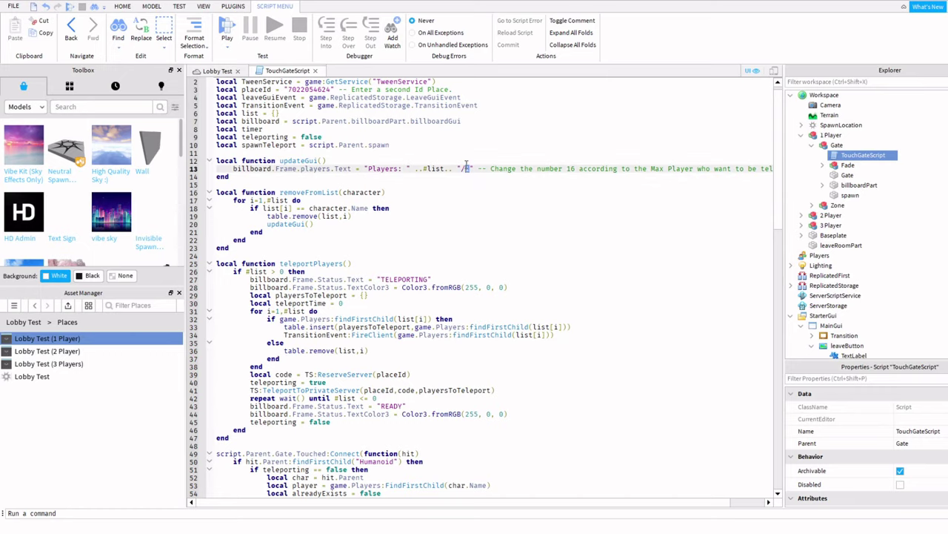
{"action": "scroll", "coordinate": [519, 360], "scroll_direction": "down", "scroll_amount": 16}
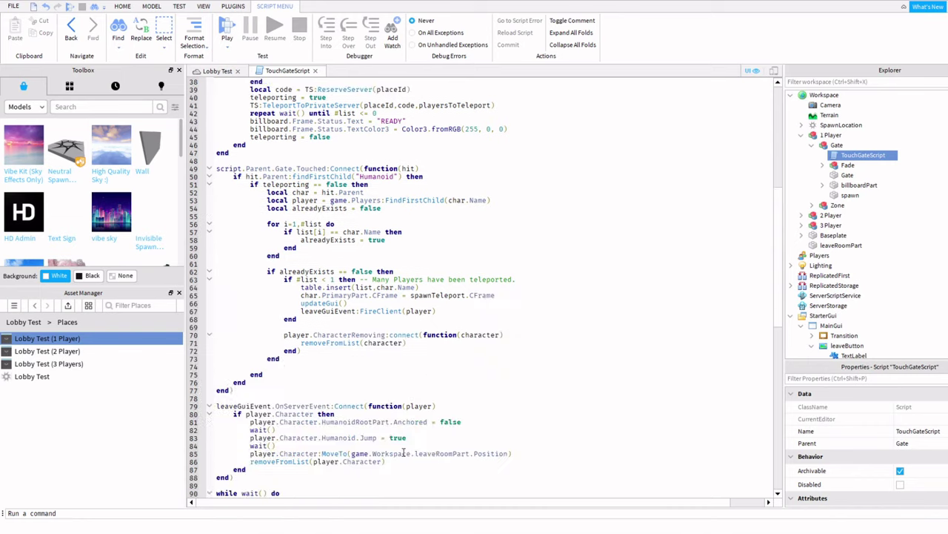
{"action": "left_click", "coordinate": [315, 71]}
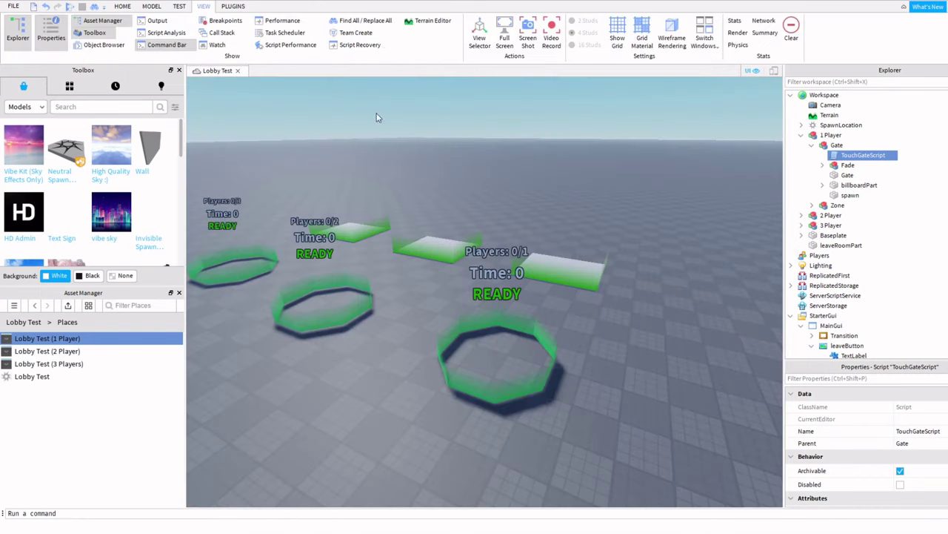
Expand the gate's billboardPart down to its Frame, select the players label and find its Text property
{"action": "left_click", "coordinate": [823, 185]}
{"action": "left_click", "coordinate": [833, 195]}
{"action": "left_click", "coordinate": [843, 204]}
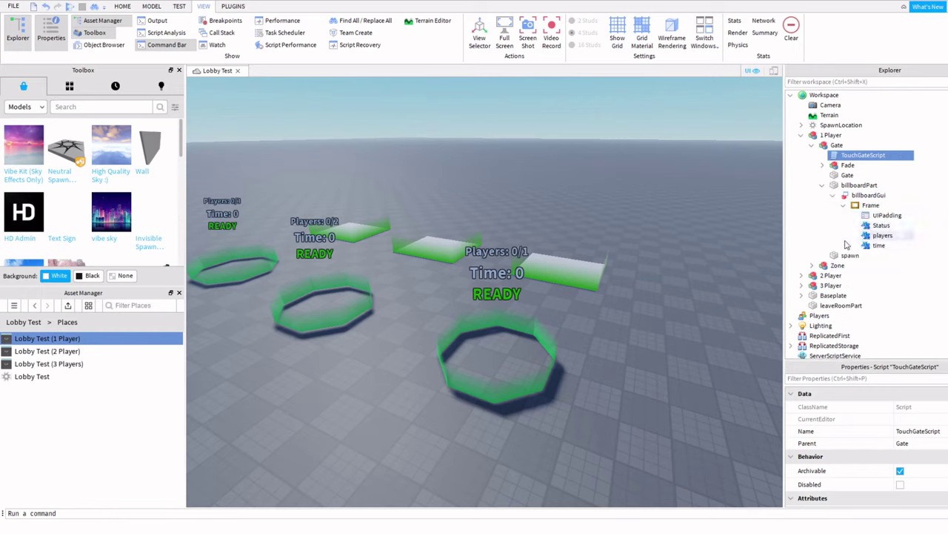
{"action": "left_click", "coordinate": [882, 235]}
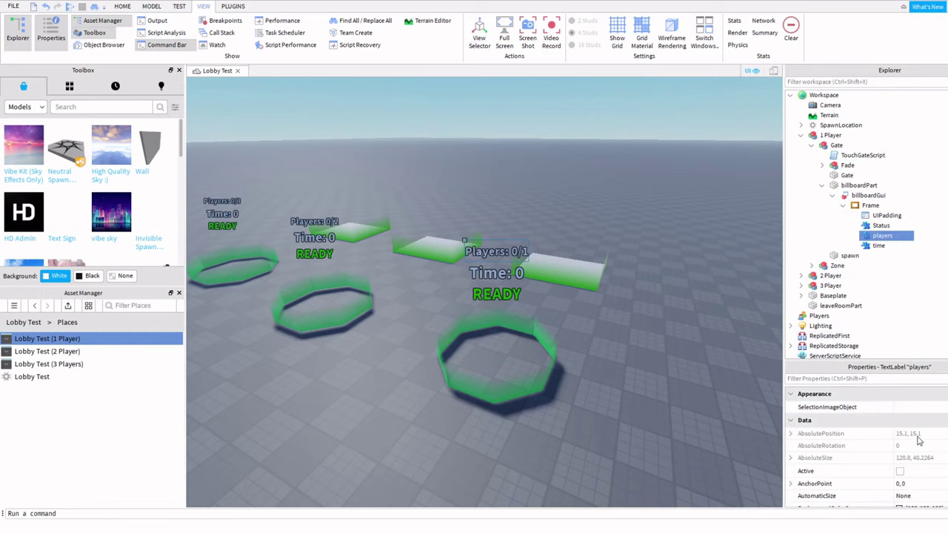
{"action": "scroll", "coordinate": [916, 440], "scroll_direction": "down", "scroll_amount": 15}
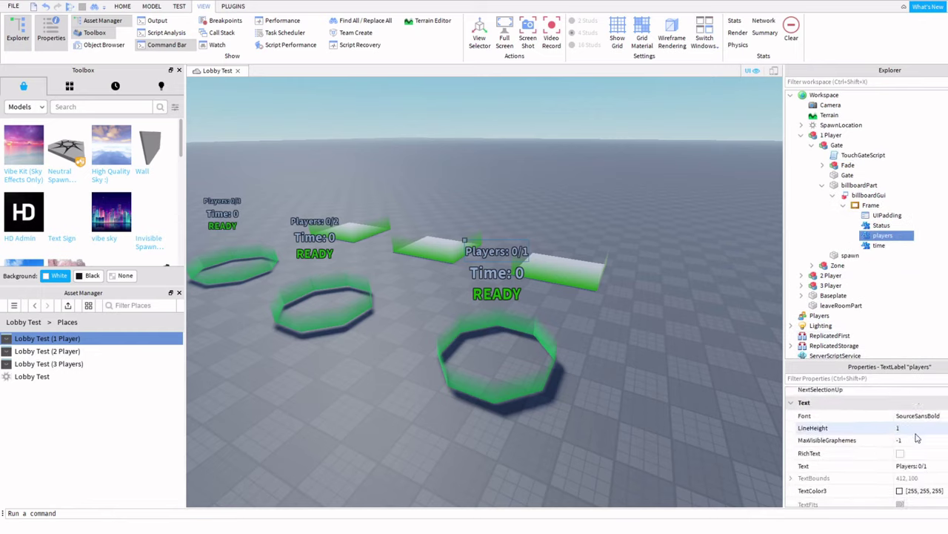
Check the Text value of the 1 Player gate's players label, keep it as Players: 0/1, and collapse the 1 Player model
{"action": "scroll", "coordinate": [923, 436], "scroll_direction": "up", "scroll_amount": 4}
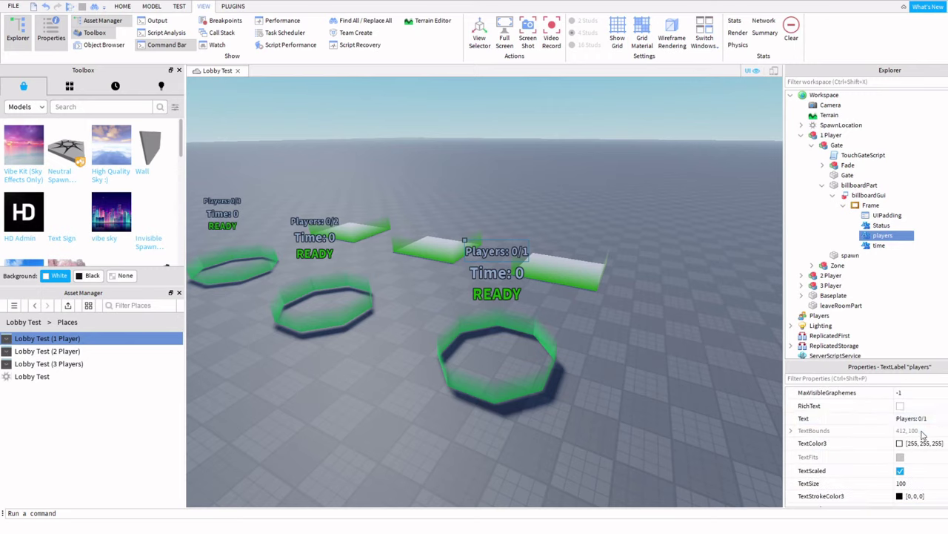
{"action": "left_click", "coordinate": [938, 420]}
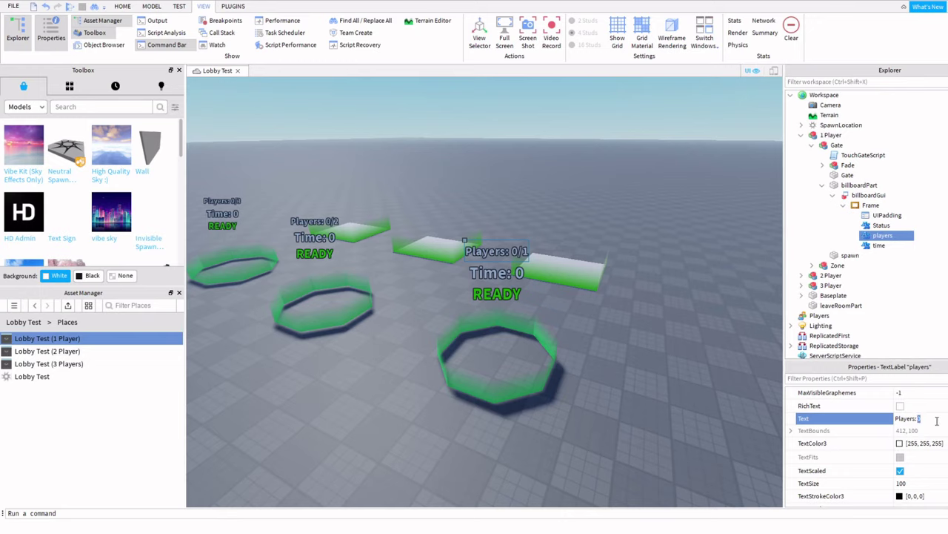
{"action": "key", "text": "Return"}
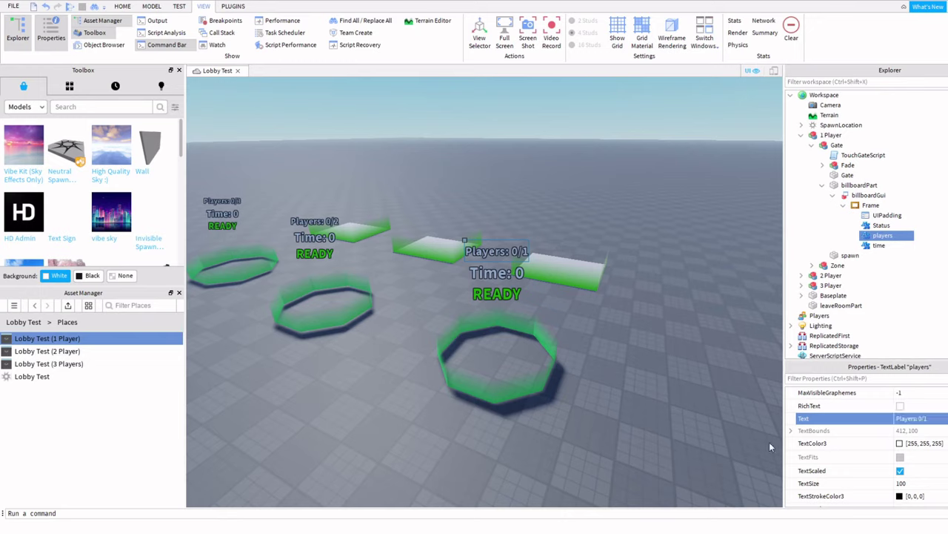
{"action": "left_click", "coordinate": [812, 145]}
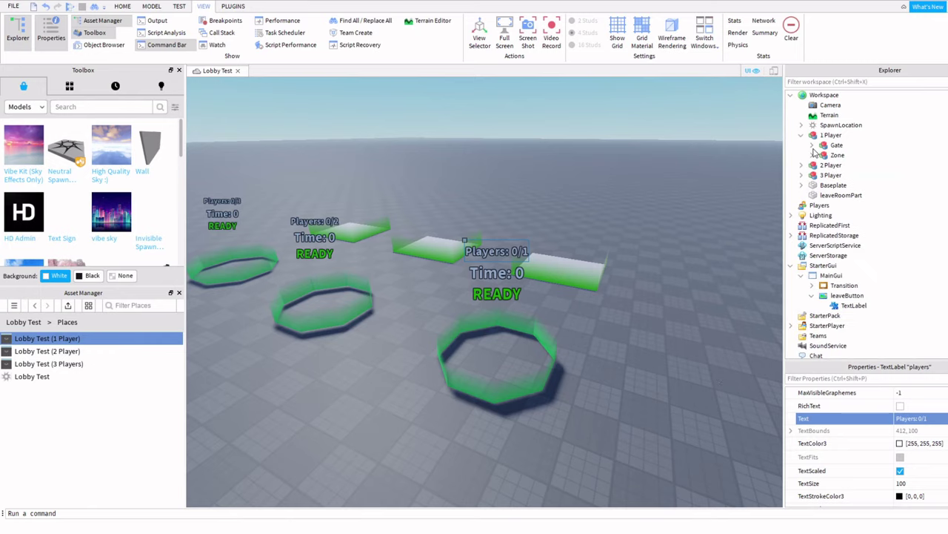
{"action": "left_click", "coordinate": [801, 135]}
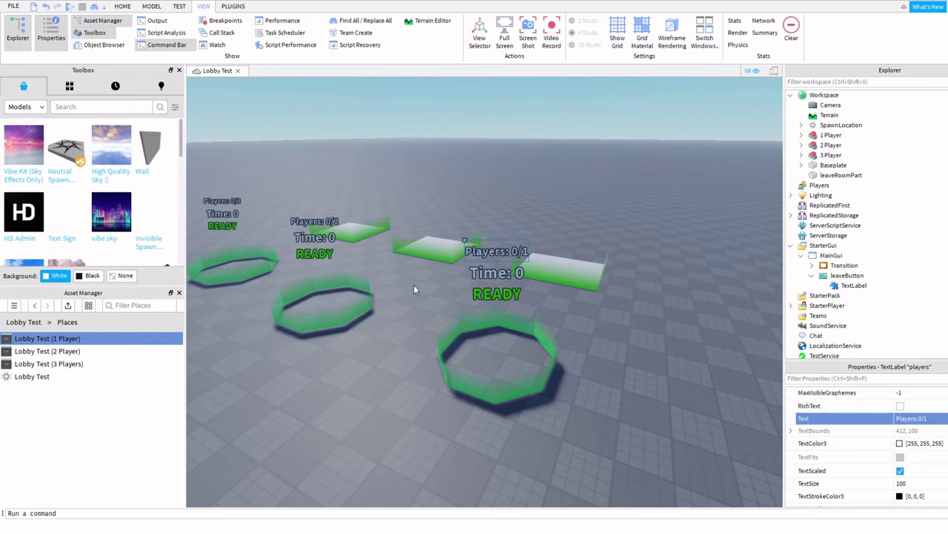
Examine the three player gates and their waiting zones in the viewport from the front and from behind
{"action": "key", "text": "a"}
{"action": "right_click_drag", "start_coordinate": [413, 286], "coordinate": [435, 271]}
{"action": "key", "text": "w"}
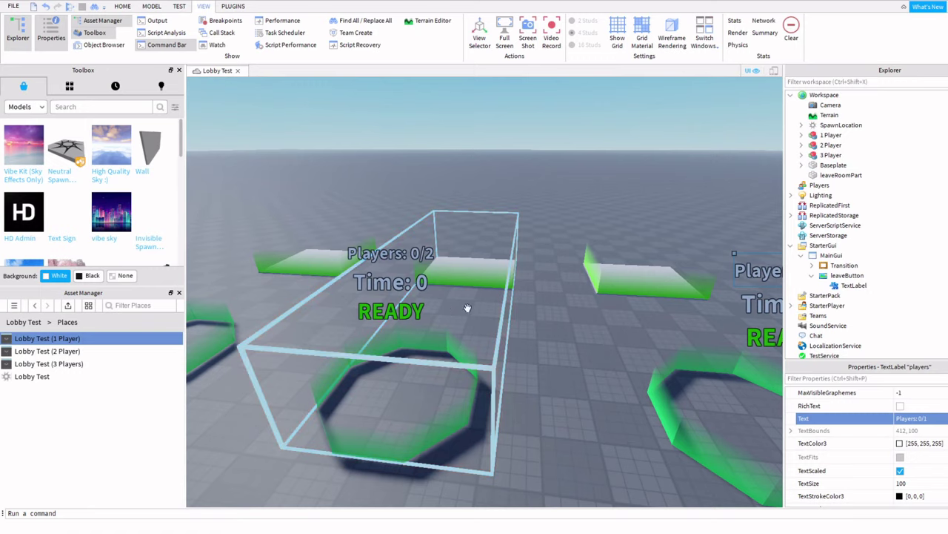
{"action": "key", "text": "a"}
{"action": "key", "text": "d"}
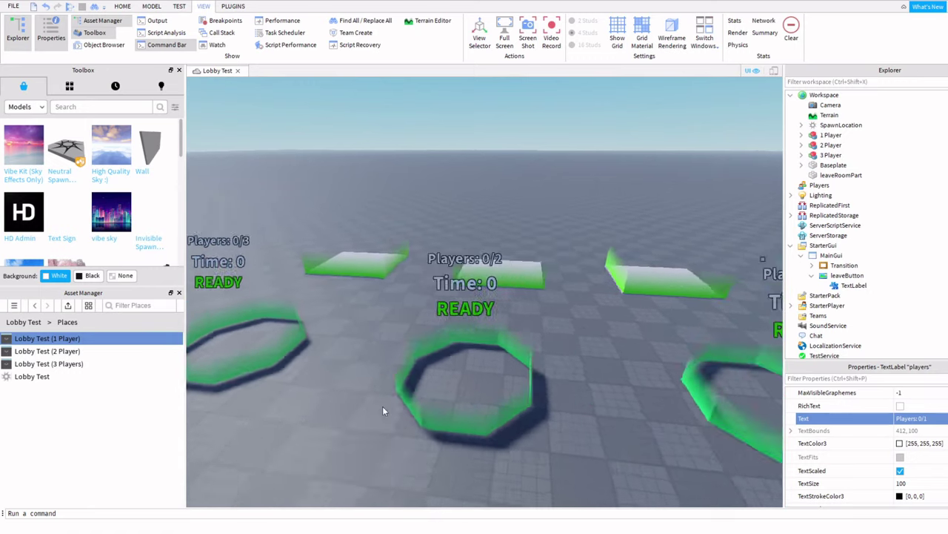
{"action": "key", "text": "a"}
{"action": "right_click_drag", "start_coordinate": [475, 407], "coordinate": [481, 408]}
{"action": "key", "text": "s"}
{"action": "key", "text": "d"}
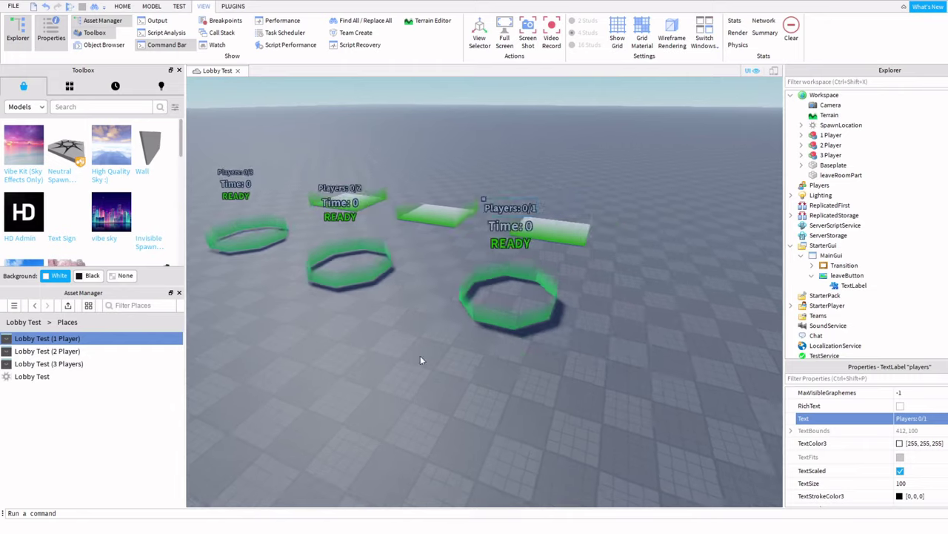
{"action": "key", "text": "a"}
{"action": "key", "text": "d"}
{"action": "right_click_drag", "start_coordinate": [618, 437], "coordinate": [652, 358]}
{"action": "key", "text": "d"}
{"action": "key", "text": "s"}
{"action": "key", "text": "d"}
{"action": "key", "text": "d"}
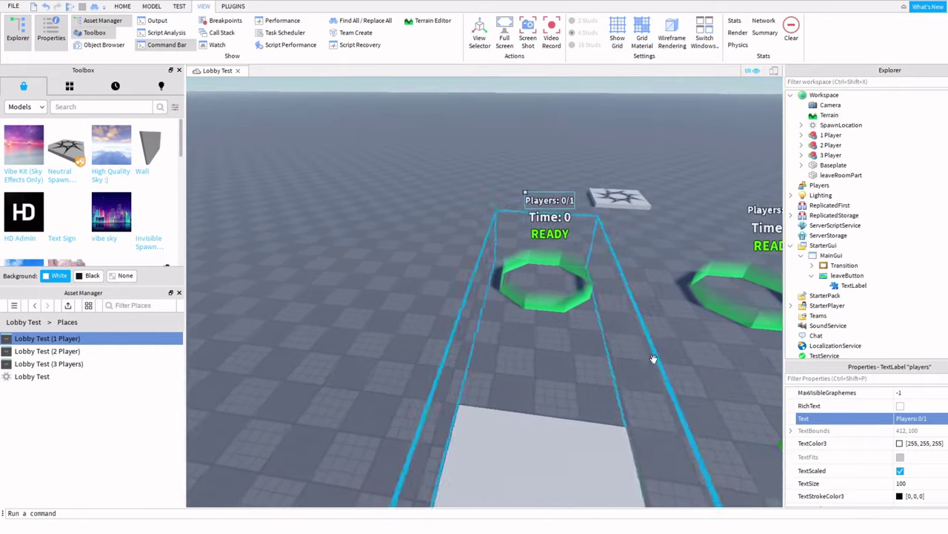
{"action": "key", "text": "a"}
{"action": "key", "text": "s"}
{"action": "right_click_drag", "start_coordinate": [650, 303], "coordinate": [572, 386]}
{"action": "key", "text": "d"}
{"action": "key", "text": "w"}
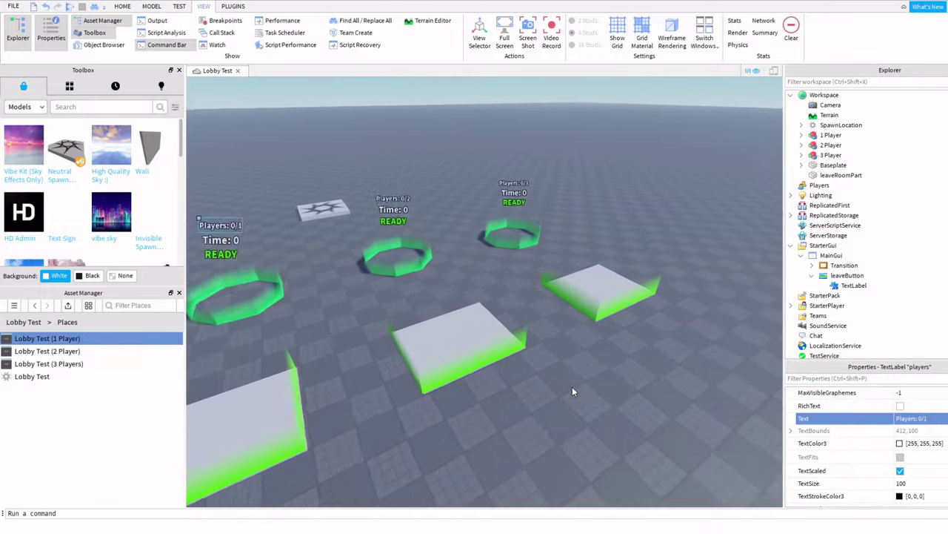
{"action": "key", "text": "q"}
{"action": "key", "text": "a"}
{"action": "key", "text": "s"}
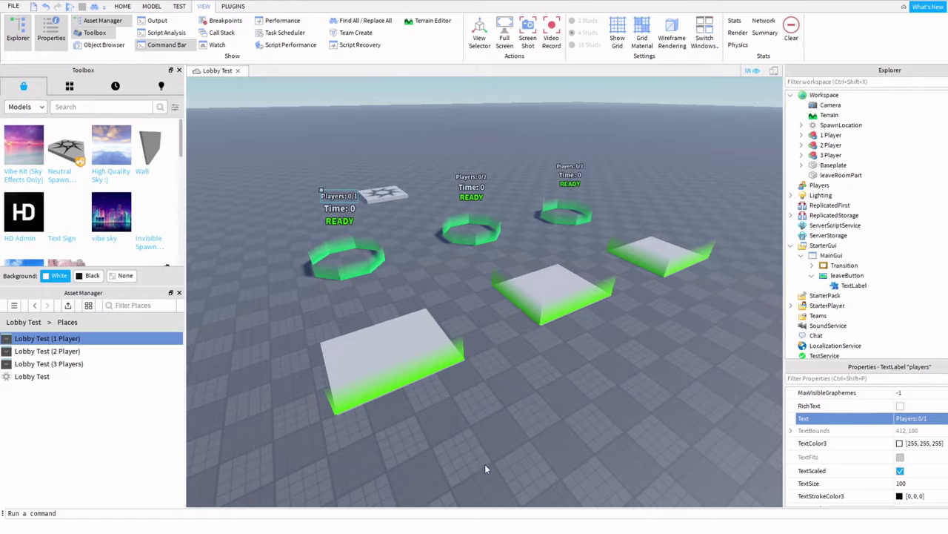
Switch to the Lobby Test page in the browser, launch the game and walk the avatar into the one-player gate
{"action": "key", "text": "alt+Tab"}
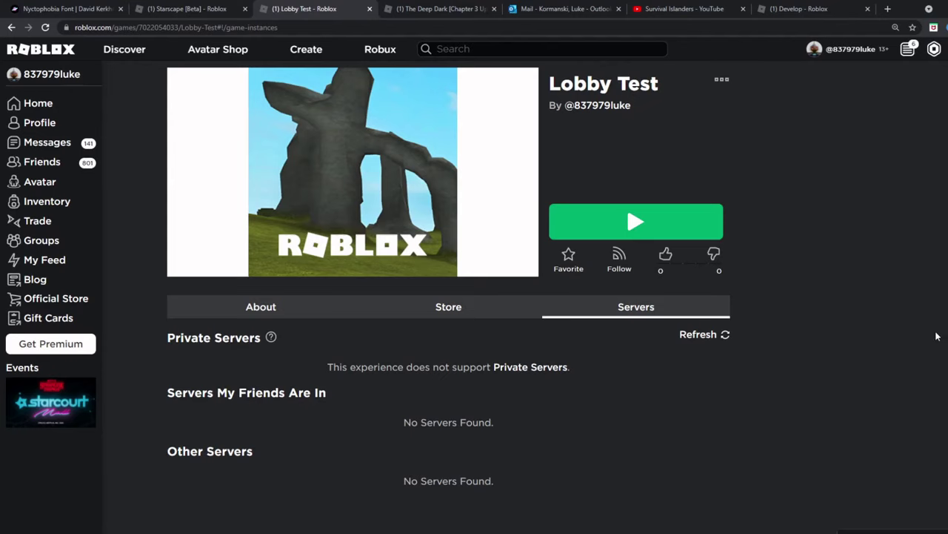
{"action": "left_click", "coordinate": [612, 223]}
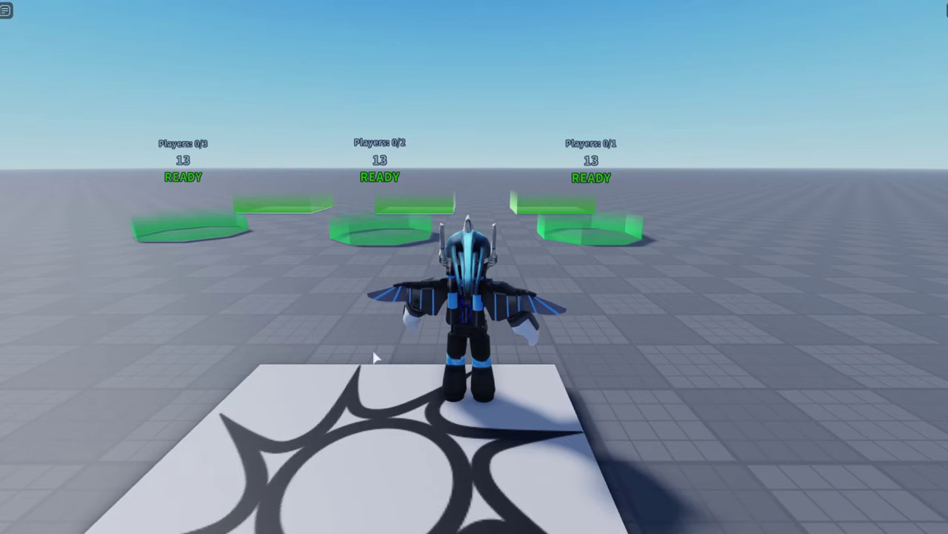
{"action": "key", "text": "w"}
{"action": "key", "text": "d"}
{"action": "right_click_drag", "start_coordinate": [400, 374], "coordinate": [399, 375]}
{"action": "scroll", "coordinate": [400, 370], "scroll_direction": "down", "scroll_amount": 2}
{"action": "key", "text": "a"}
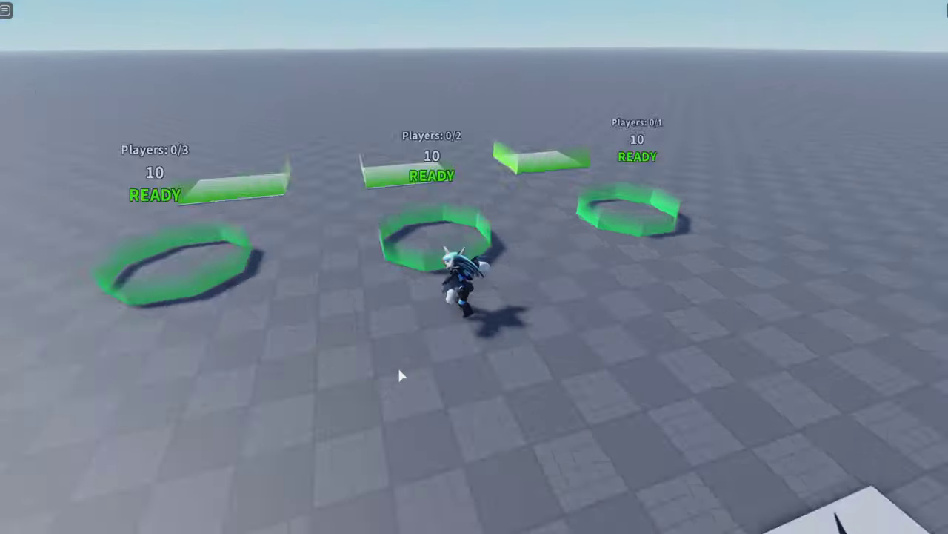
{"action": "scroll", "coordinate": [400, 369], "scroll_direction": "up", "scroll_amount": 3}
{"action": "key", "text": "d"}
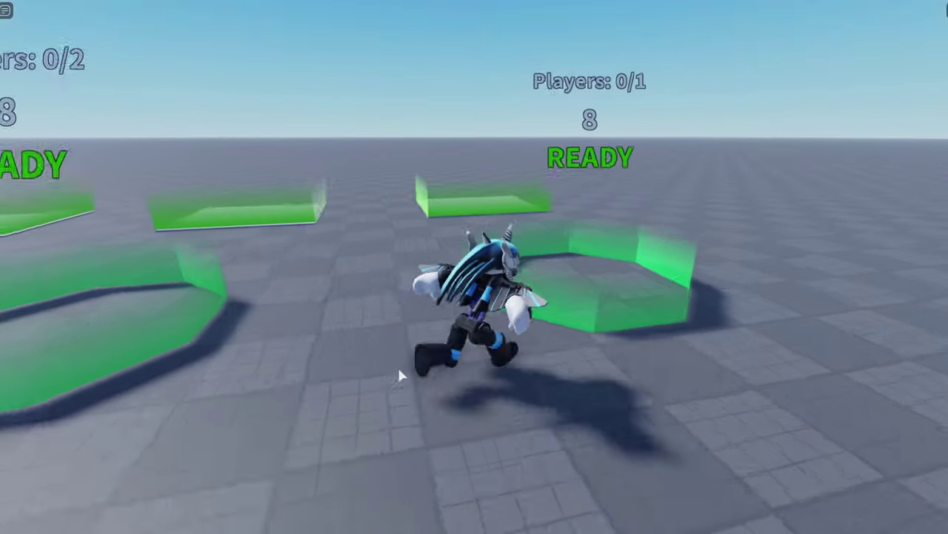
{"action": "key", "text": "d"}
{"action": "scroll", "coordinate": [399, 370], "scroll_direction": "down", "scroll_amount": 2}
{"action": "scroll", "coordinate": [399, 370], "scroll_direction": "up", "scroll_amount": 2}
{"action": "key", "text": "w"}
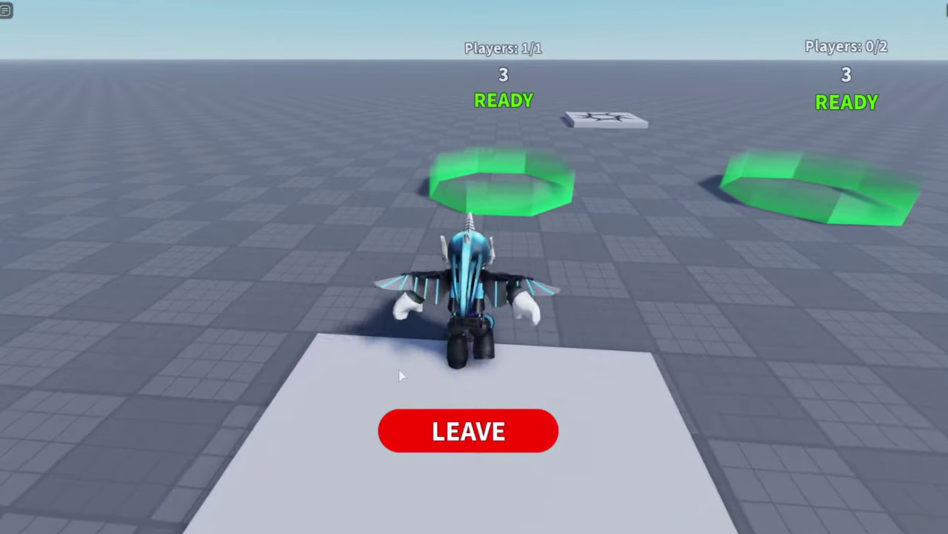
Move the avatar around inside the one-player waiting zone until the countdown runs out and the teleport starts
{"action": "key", "text": "a"}
{"action": "key", "text": "s"}
{"action": "key", "text": "d"}
{"action": "key", "text": "w"}
{"action": "key", "text": "a"}
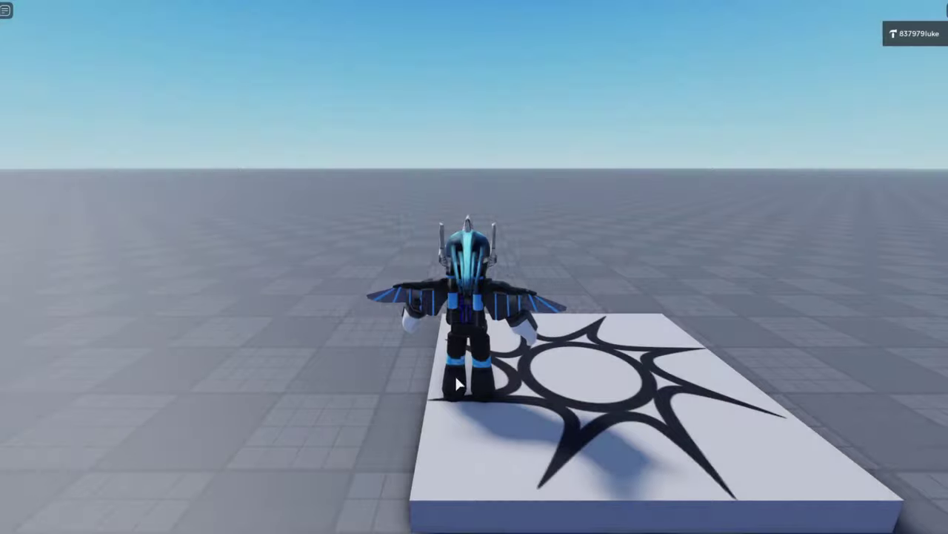
Walk the avatar around the spawn pad of the teleport destination to look over the separate one-player place
{"action": "right_click_drag", "start_coordinate": [455, 378], "coordinate": [456, 380]}
{"action": "key", "text": "a"}
{"action": "key", "text": "s"}
{"action": "scroll", "coordinate": [457, 379], "scroll_direction": "down", "scroll_amount": 5}
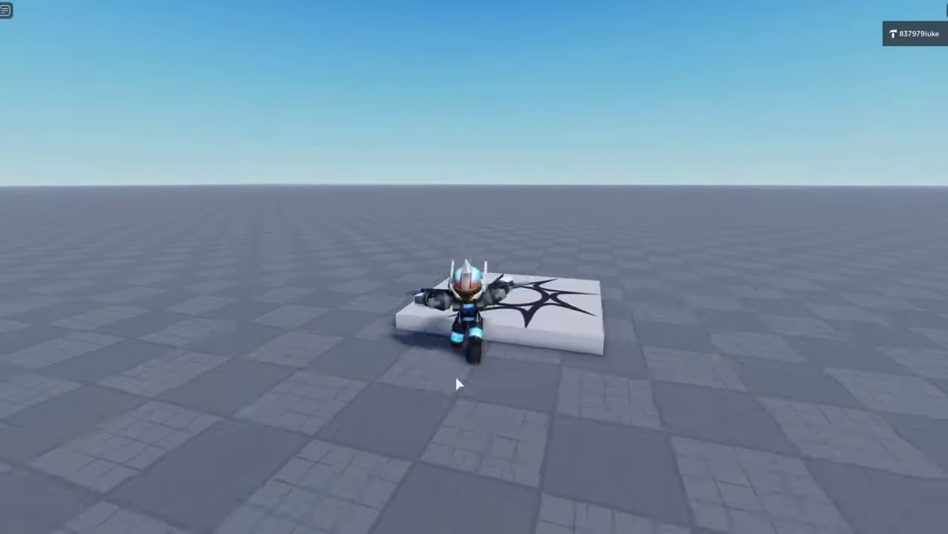
{"action": "key", "text": "a"}
{"action": "scroll", "coordinate": [438, 361], "scroll_direction": "up", "scroll_amount": 2}
{"action": "key", "text": "w"}
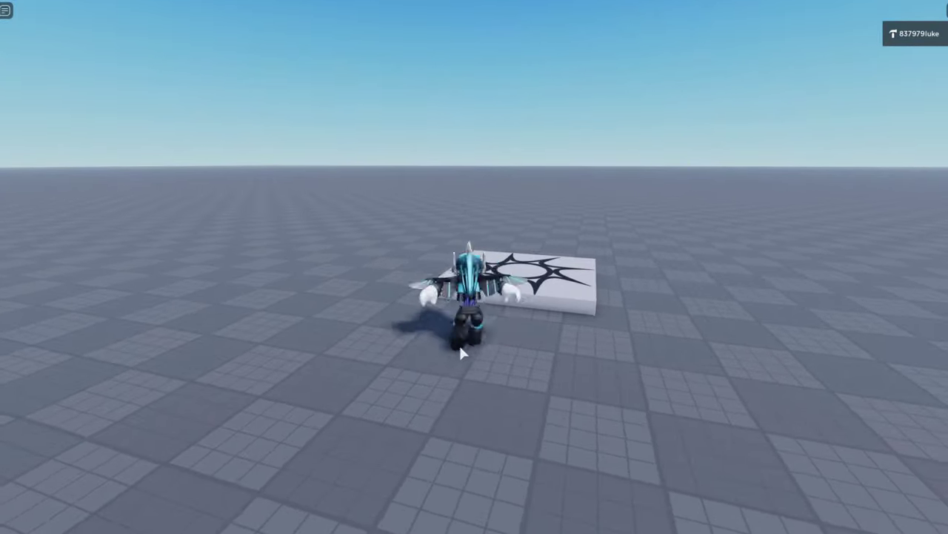
{"action": "key", "text": "a"}
{"action": "key", "text": "w"}
{"action": "scroll", "coordinate": [478, 390], "scroll_direction": "up", "scroll_amount": 3}
{"action": "right_click_drag", "start_coordinate": [477, 389], "coordinate": [480, 395]}
{"action": "scroll", "coordinate": [479, 390], "scroll_direction": "down", "scroll_amount": 4}
{"action": "key", "text": "w"}
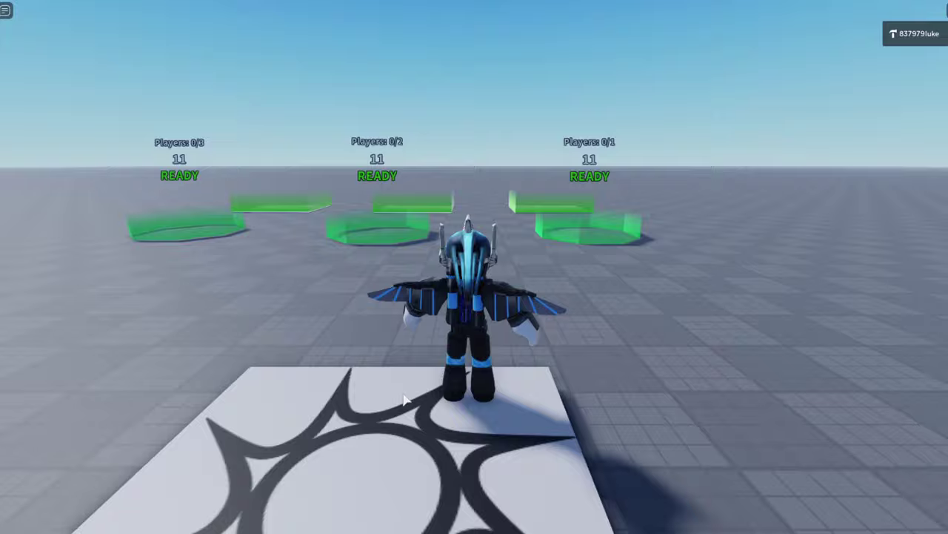
Walk the avatar from the lobby spawn into the one-player gate and test the LEAVE option in the waiting zone
{"action": "key", "text": "w"}
{"action": "key", "text": "d"}
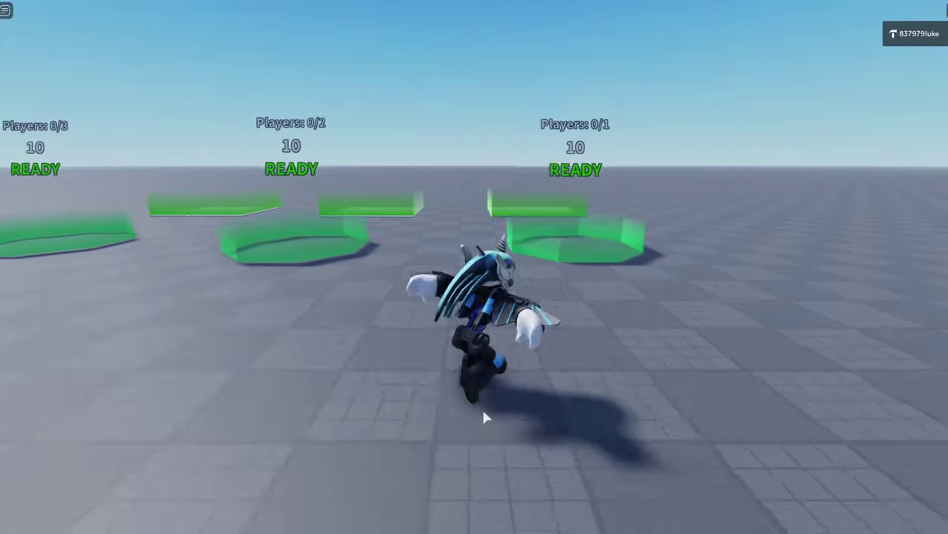
{"action": "right_click_drag", "start_coordinate": [481, 408], "coordinate": [480, 379]}
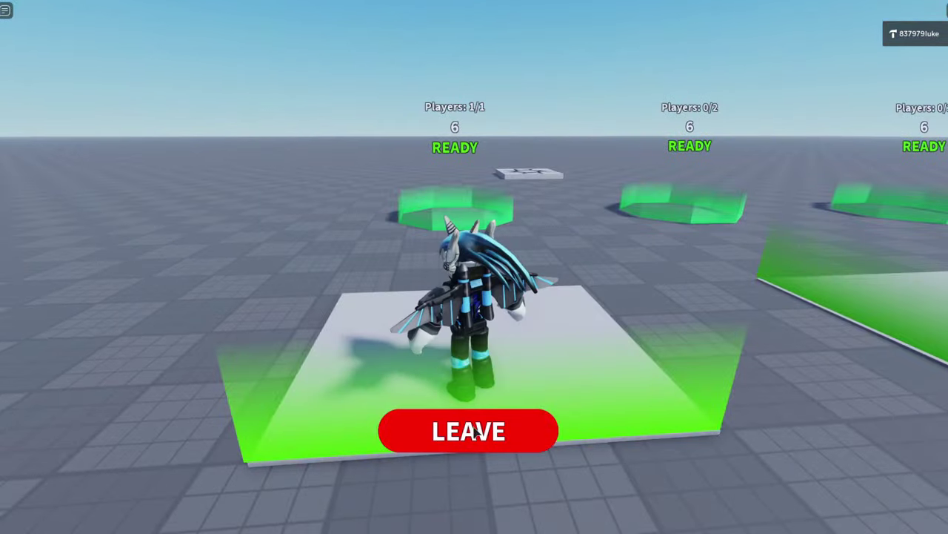
{"action": "left_click", "coordinate": [475, 433]}
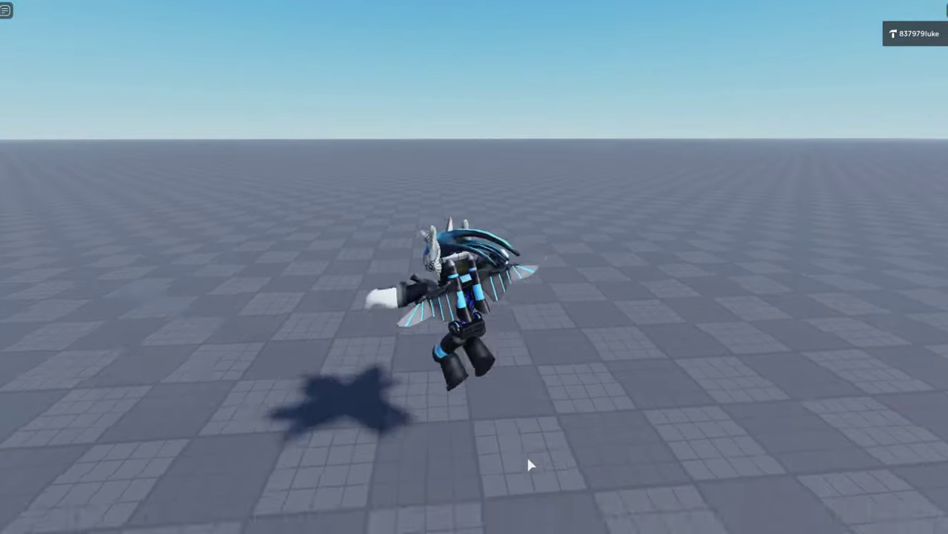
Walk the avatar back toward the lobby spawn pad and watch the countdowns above the gates
{"action": "key", "text": "w"}
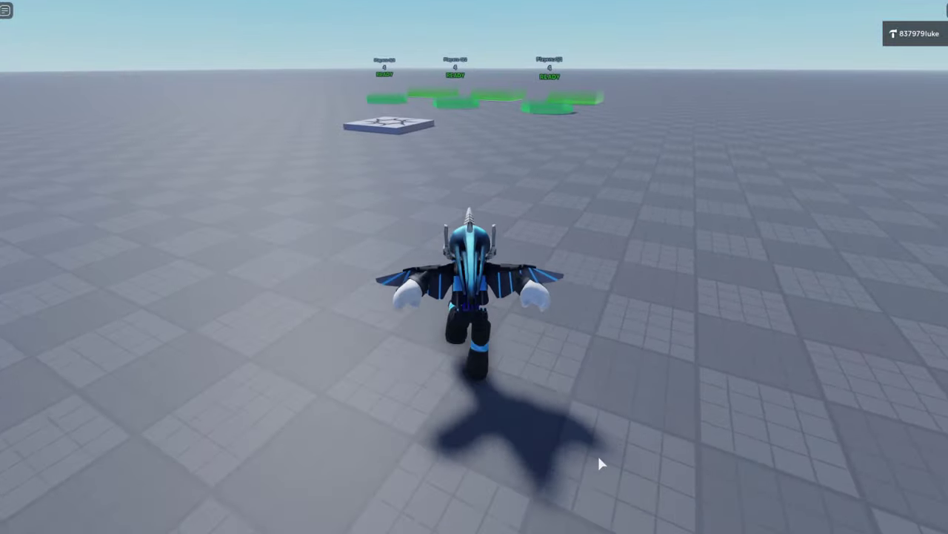
{"action": "scroll", "coordinate": [598, 458], "scroll_direction": "down", "scroll_amount": 3}
{"action": "scroll", "coordinate": [546, 430], "scroll_direction": "up", "scroll_amount": 2}
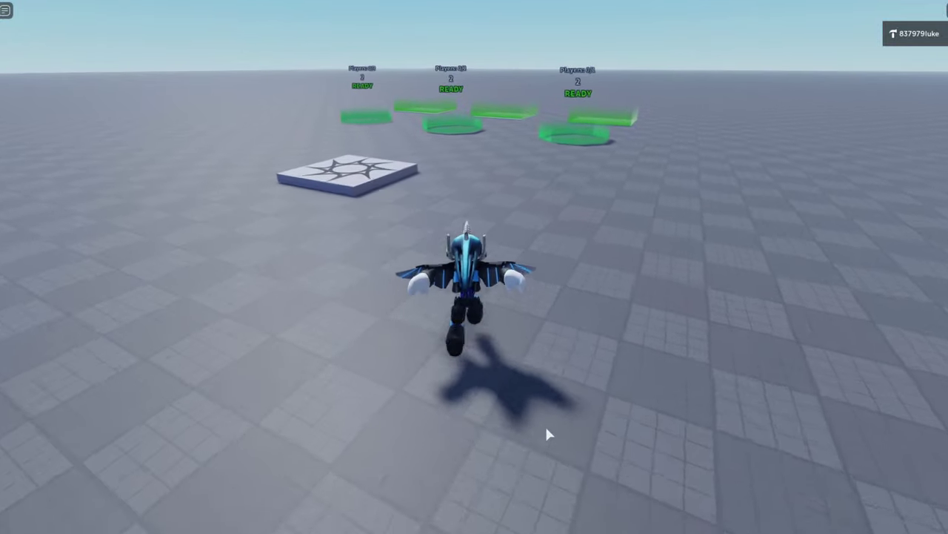
{"action": "key", "text": "d"}
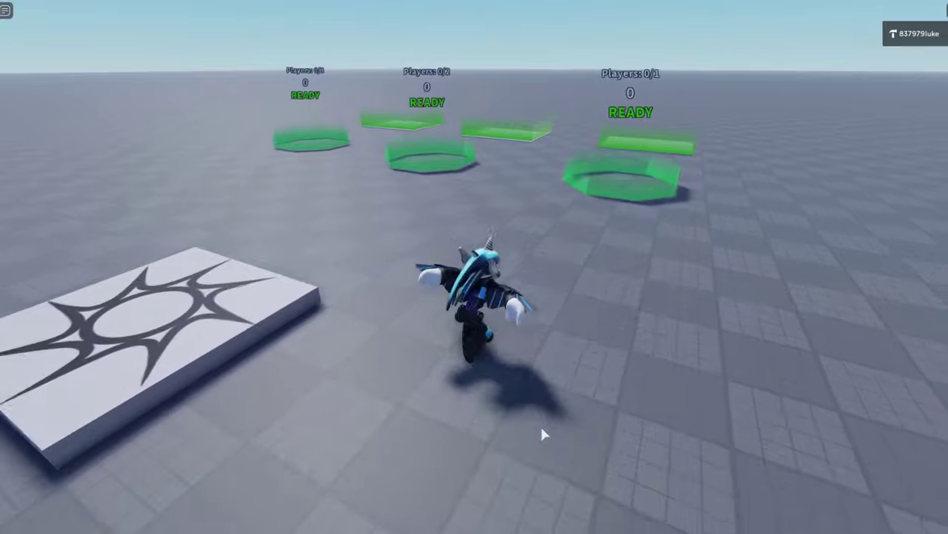
{"action": "right_click_drag", "start_coordinate": [542, 427], "coordinate": [541, 427]}
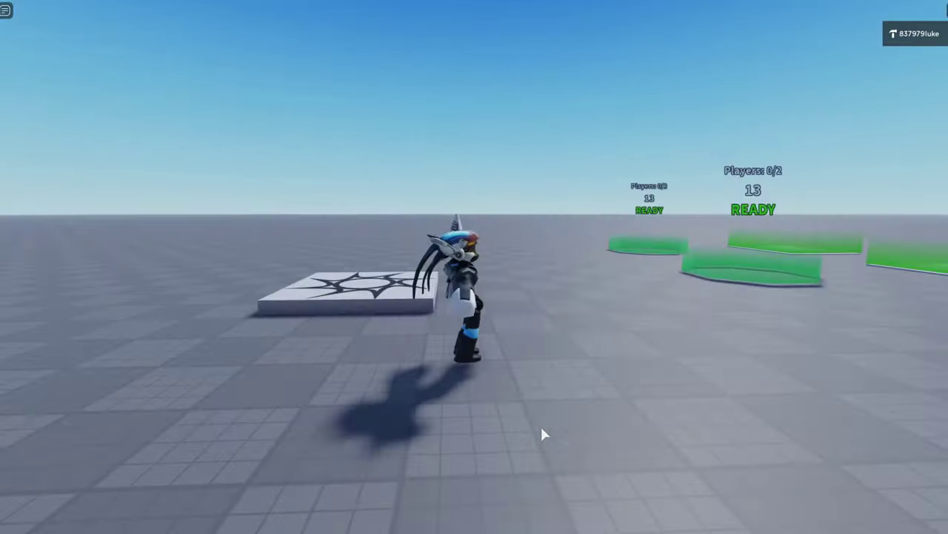